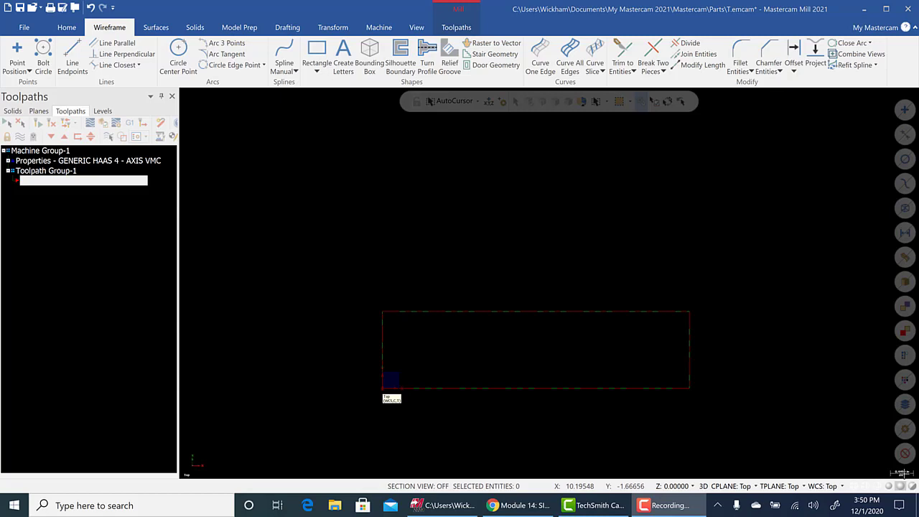
Inspect the stock block in the isometric view and return to the Top view.
scroll(710, 449, up, 2)
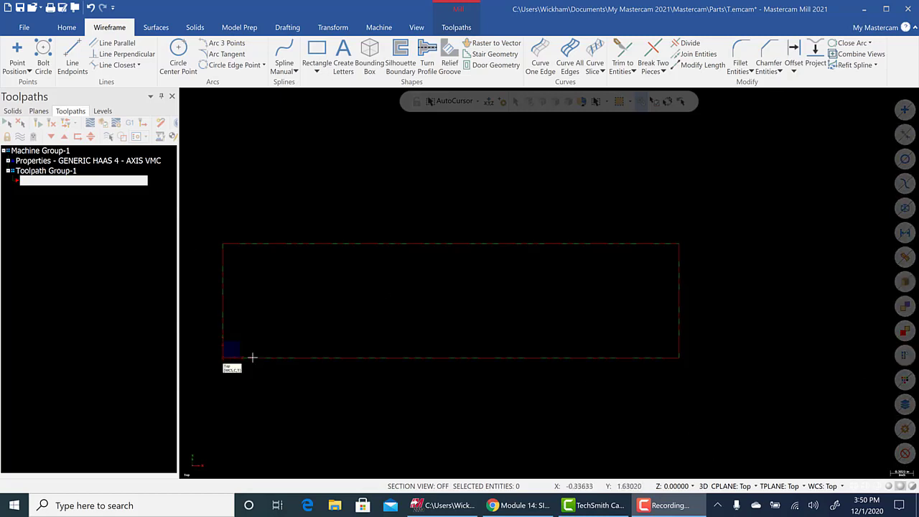
right_click(271, 168)
click(329, 270)
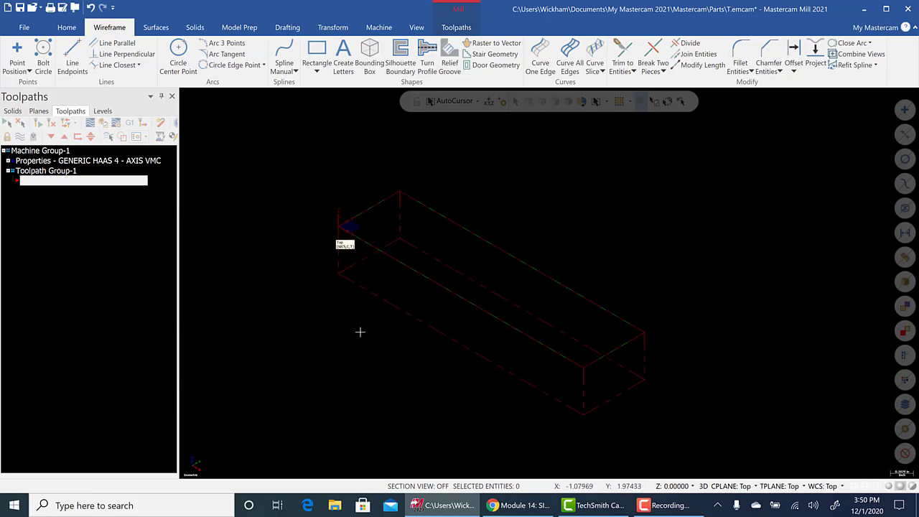
right_click(501, 149)
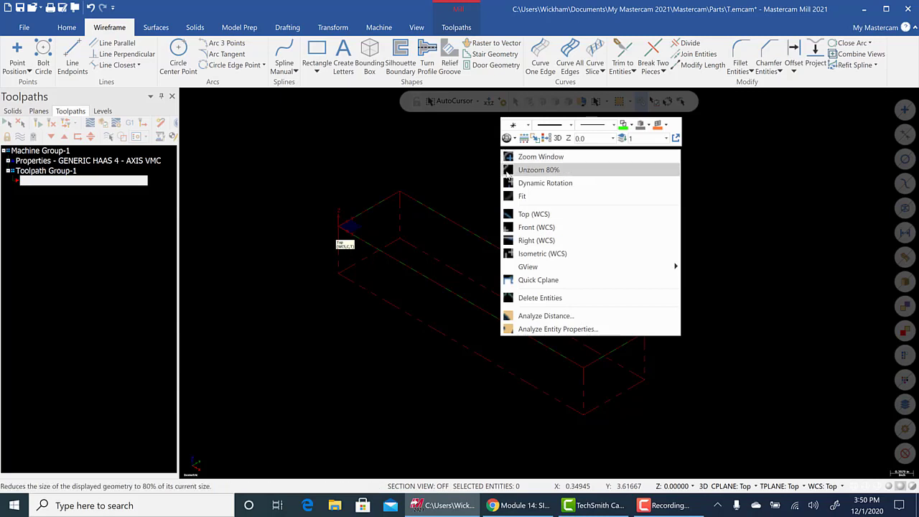
click(523, 218)
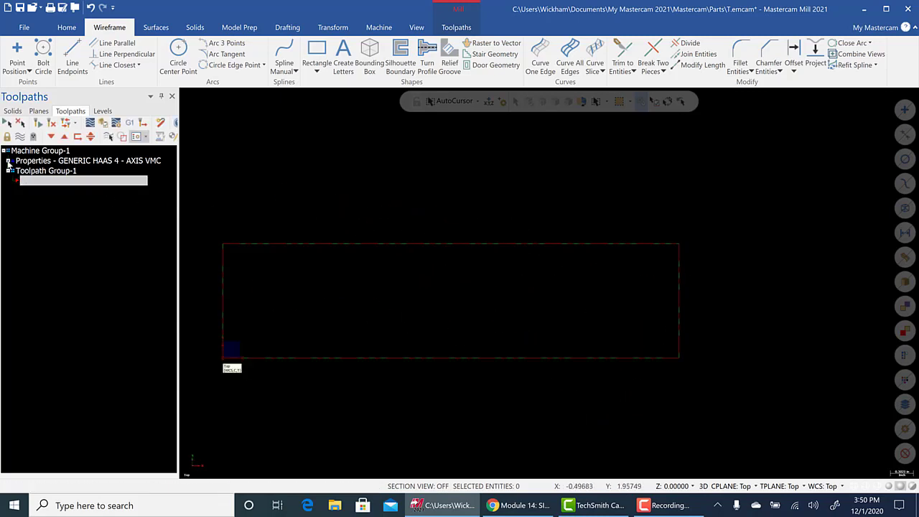
Start creating letters reading EXAMPLE and preview them in the Drafting (Old English) and Drafting (Dayville) fonts.
click(344, 58)
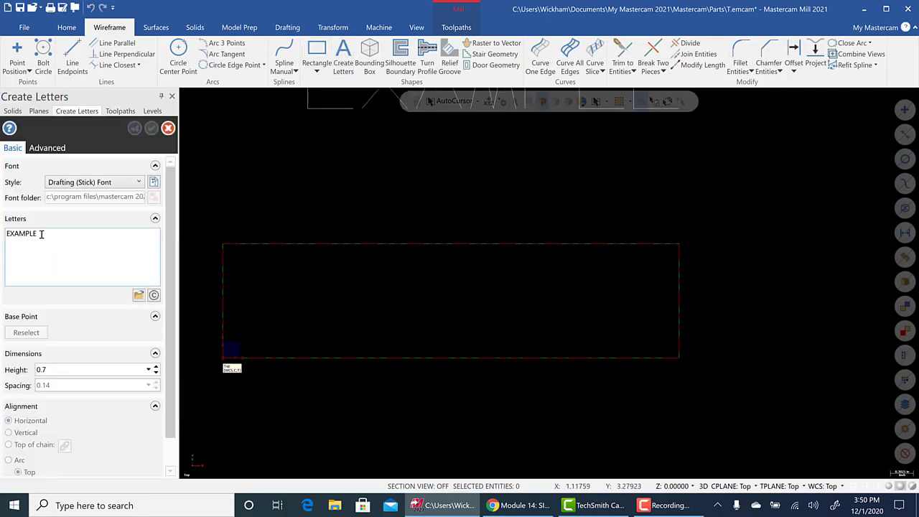
click(96, 182)
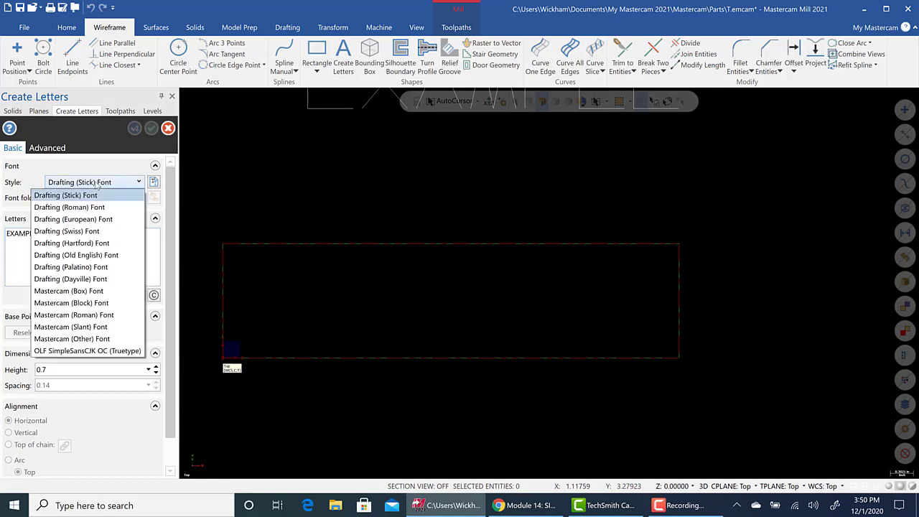
click(90, 255)
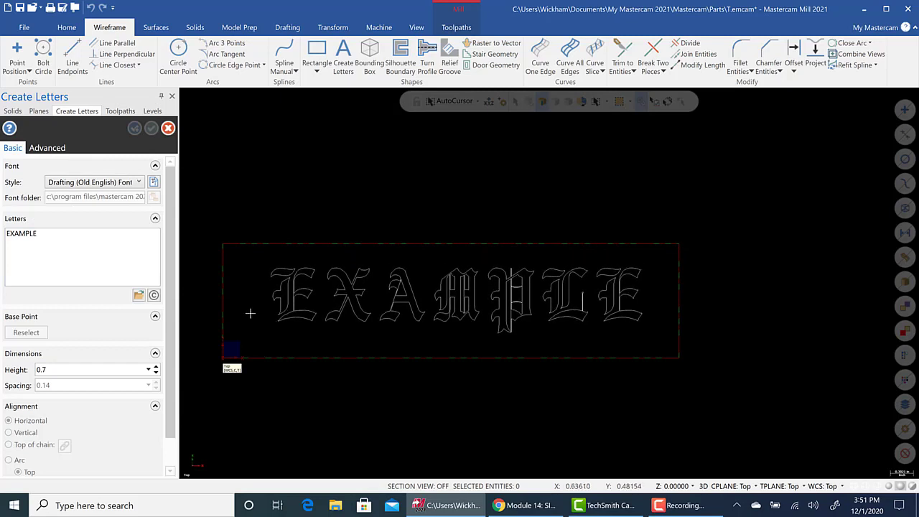
click(140, 183)
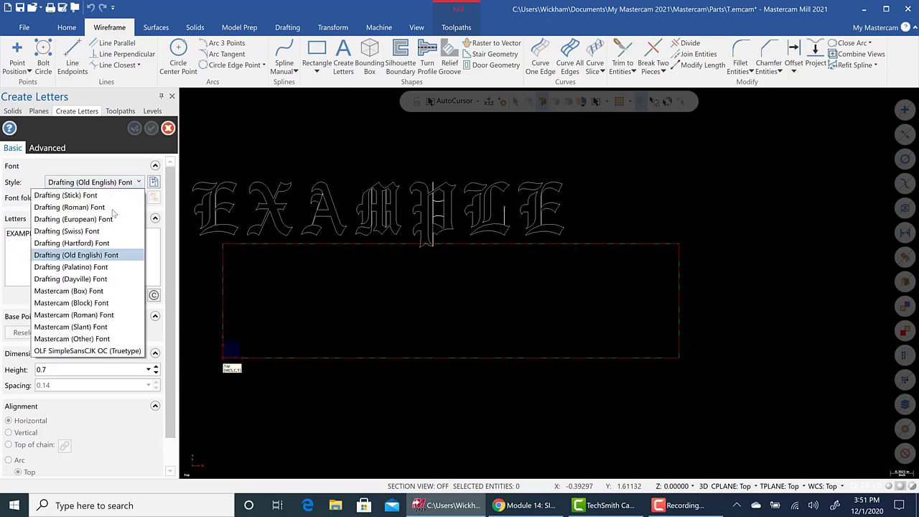
click(99, 279)
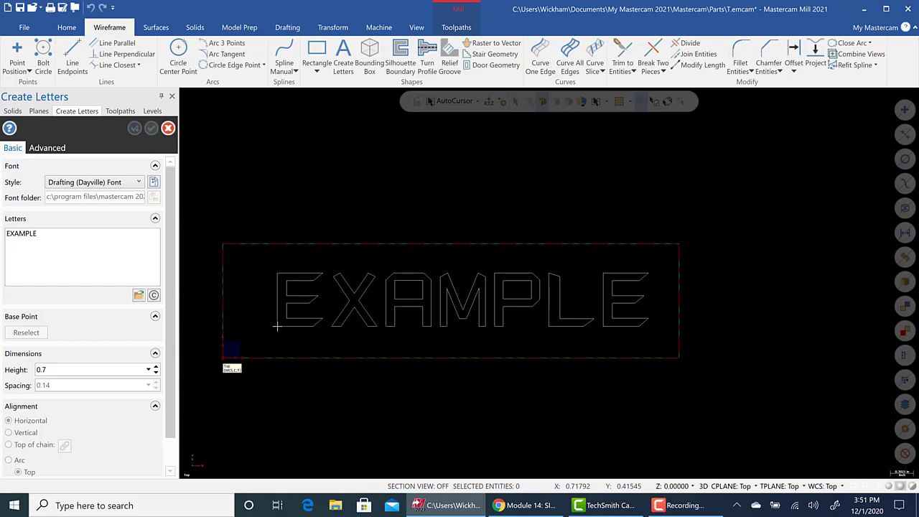
Place the EXAMPLE letters in Drafting (Stick) font inside the stock outline, with the base point at about X 0.51, Y 0.39.
click(139, 184)
click(108, 196)
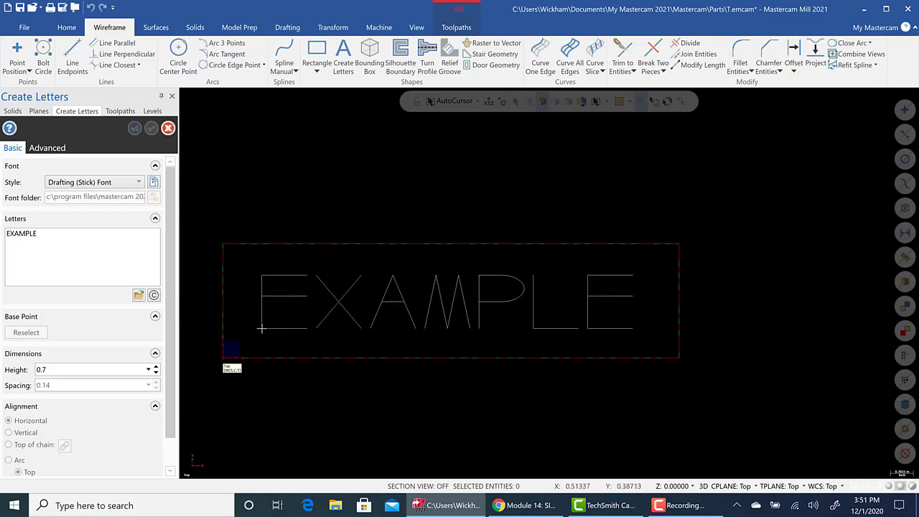
click(262, 328)
scroll(54, 355, down, 1)
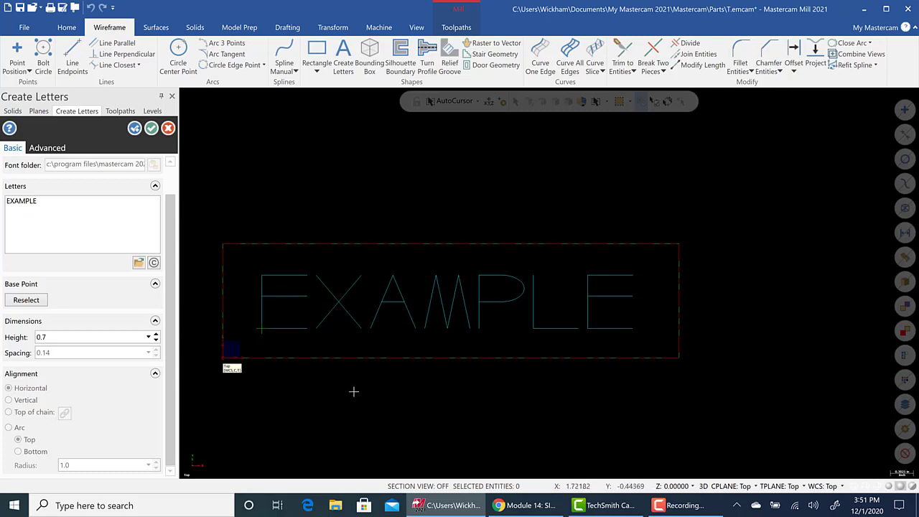
click(49, 148)
click(13, 148)
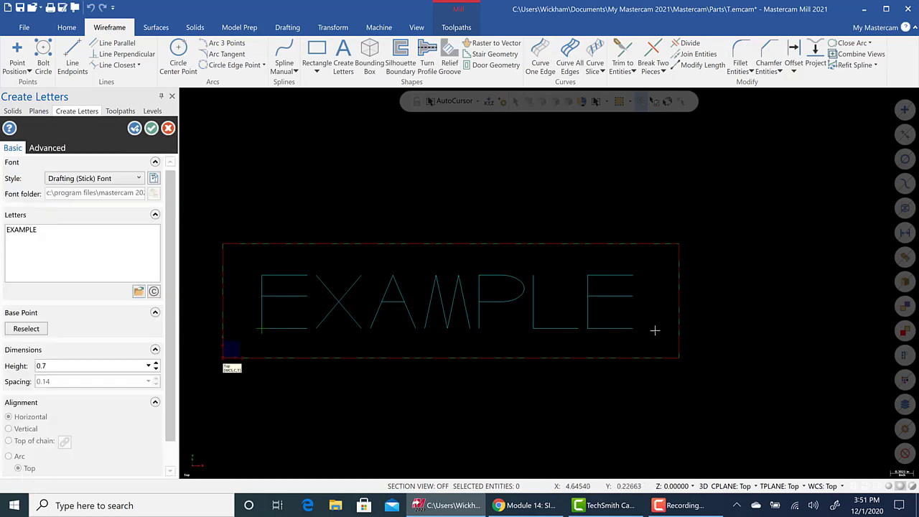
scroll(328, 318, down, 3)
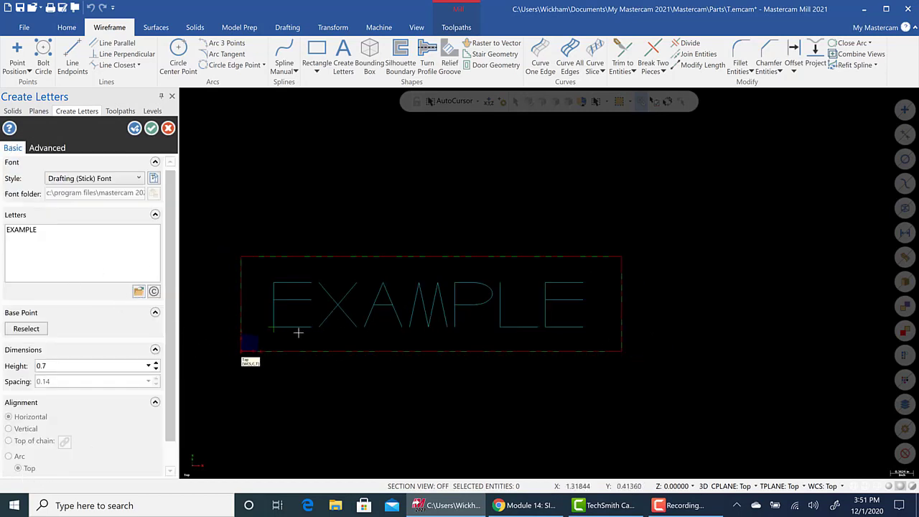
click(151, 129)
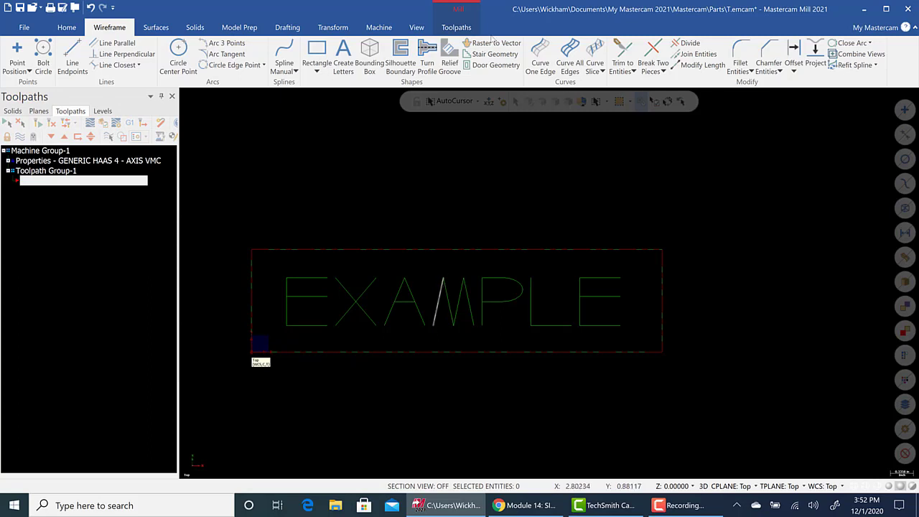
Start a Contour toolpath and window-chain all the EXAMPLE letters, with the start point near the first E's lower arm.
click(441, 29)
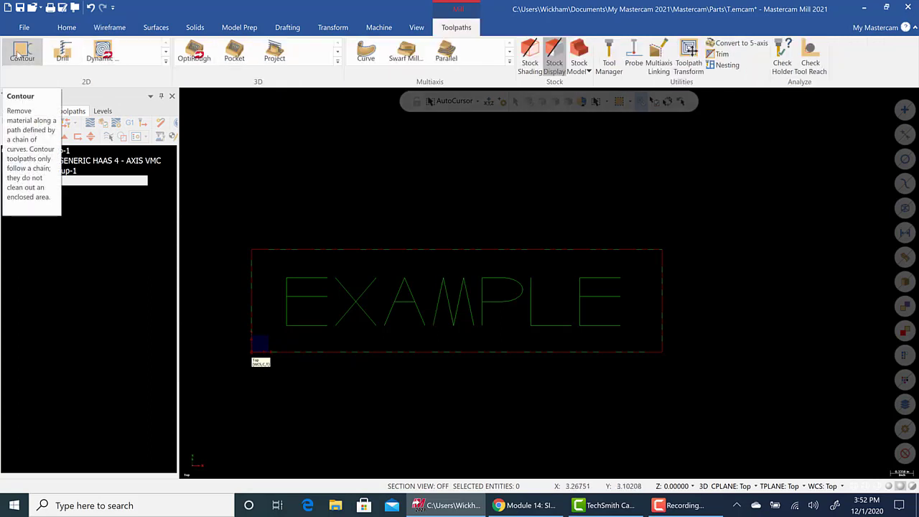
click(21, 52)
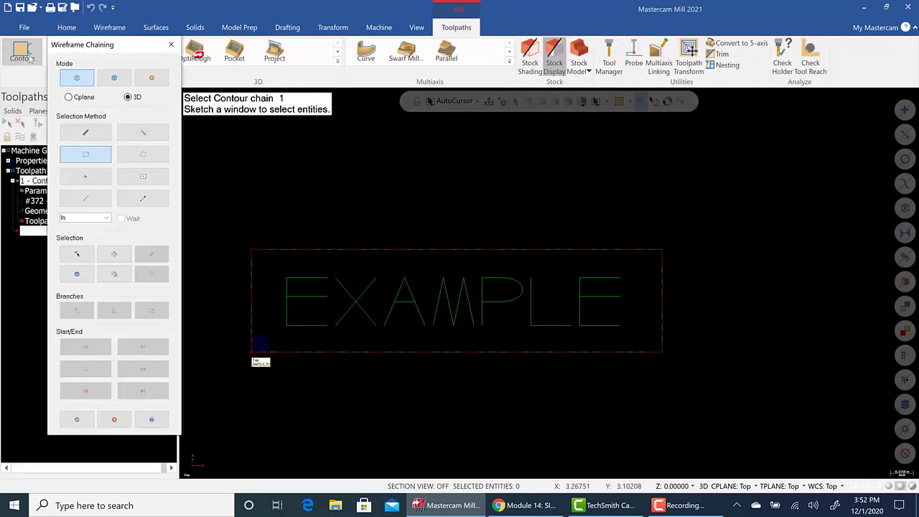
click(85, 133)
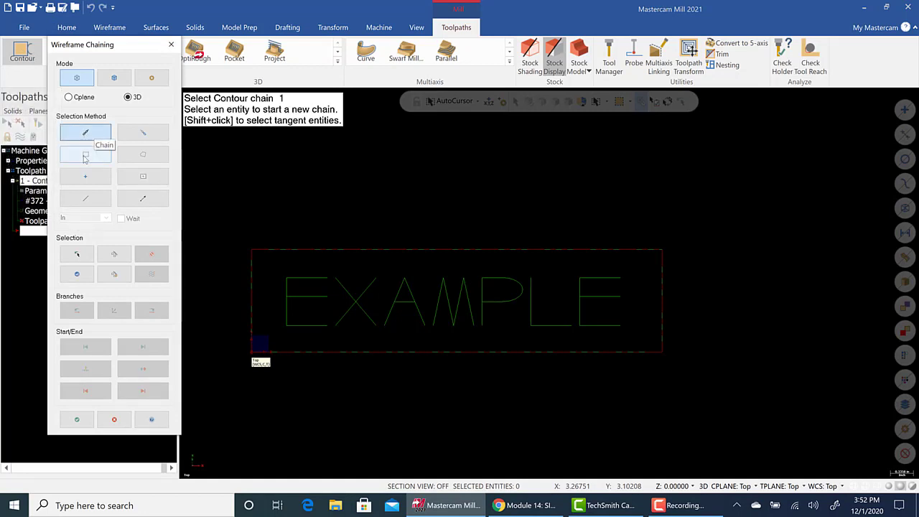
click(87, 154)
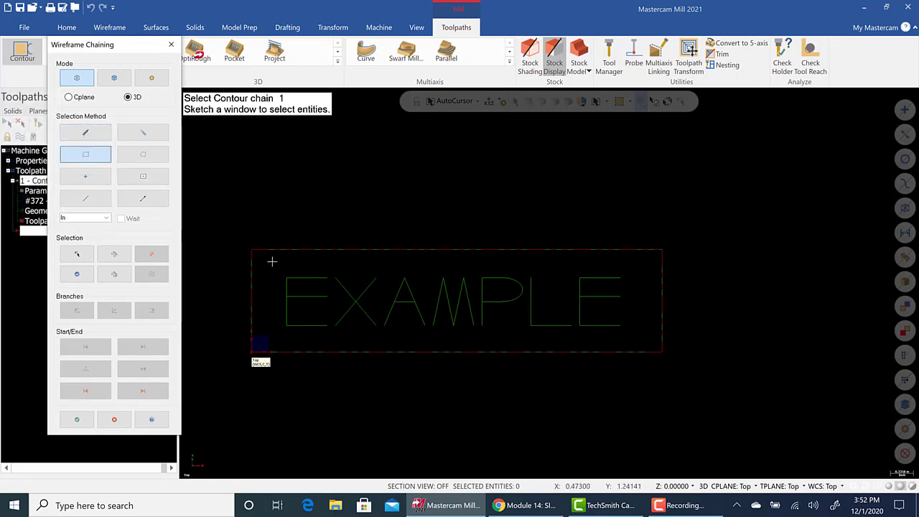
mouse_move(271, 261)
mouse_down()
mouse_move(303, 303)
mouse_move(635, 335)
mouse_up()
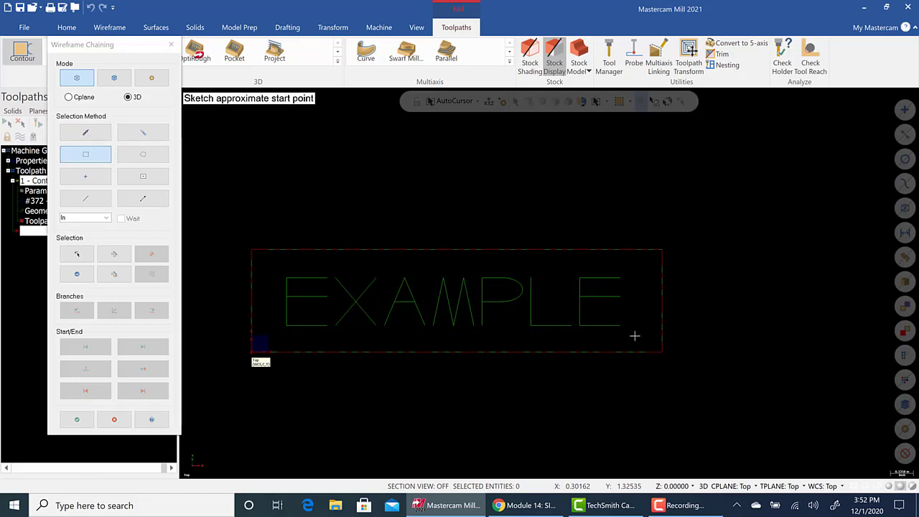
click(329, 328)
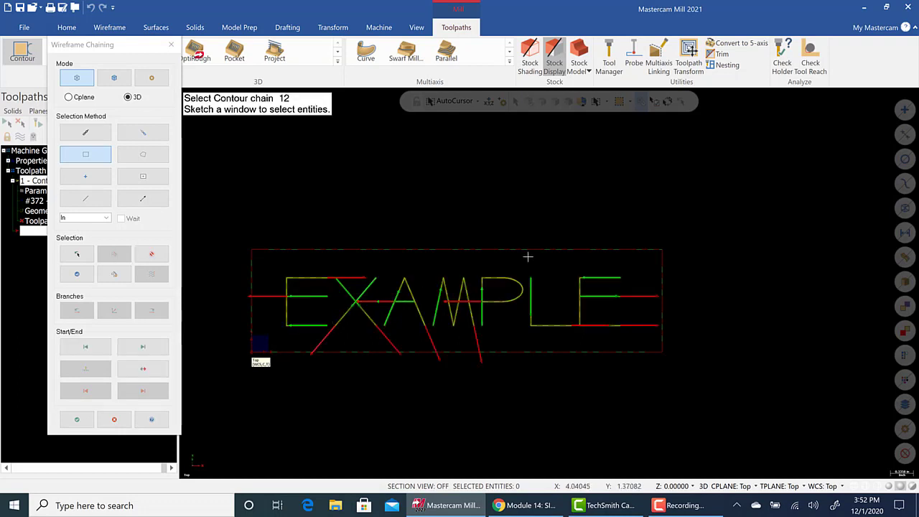
click(76, 419)
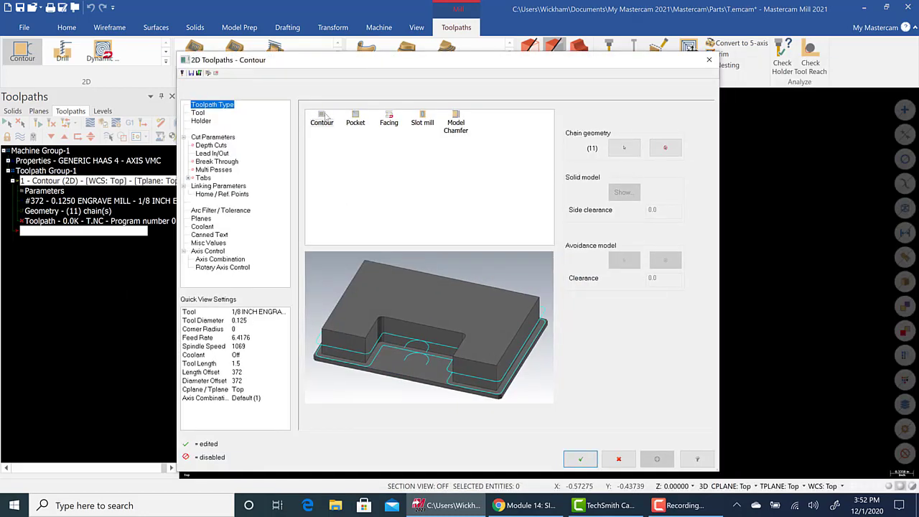
Keep the Contour toolpath type and choose the 1/8 inch 90-degree engraving tool from the library filtered to engrave mills.
click(323, 118)
click(198, 113)
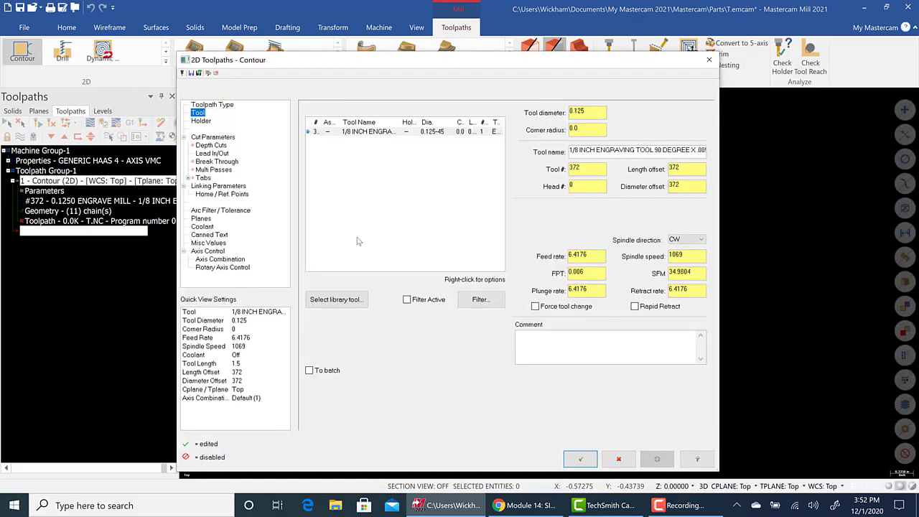
click(336, 299)
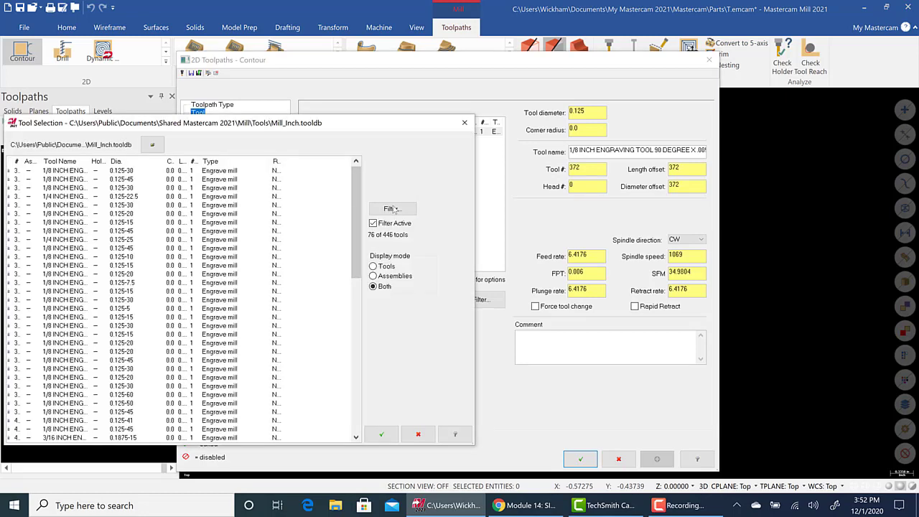
click(390, 209)
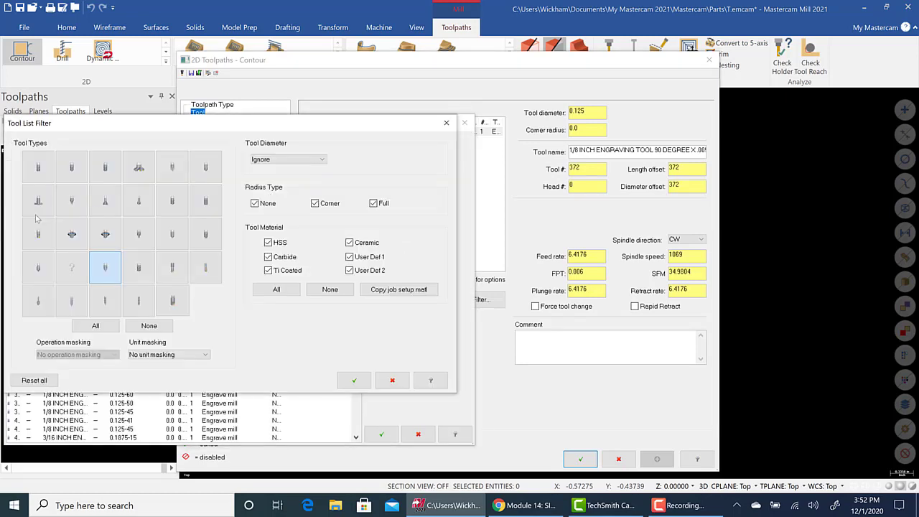
click(106, 267)
click(354, 380)
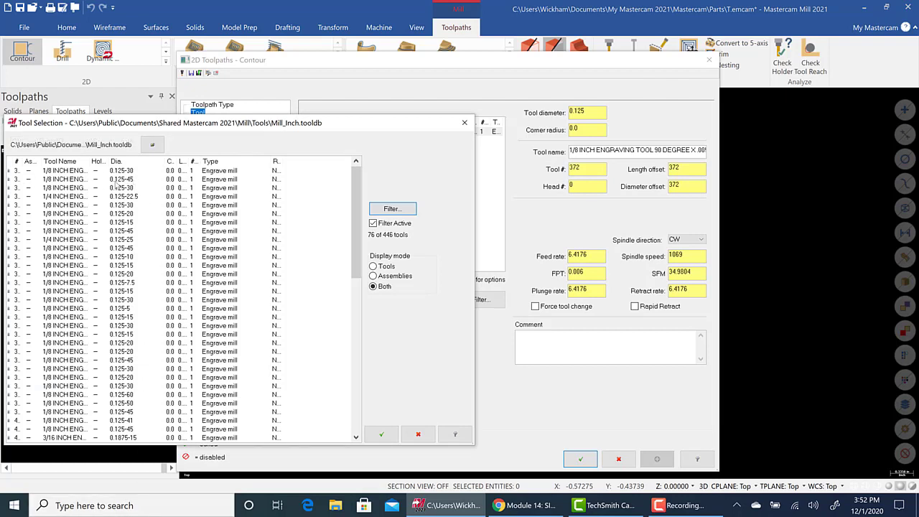
click(381, 433)
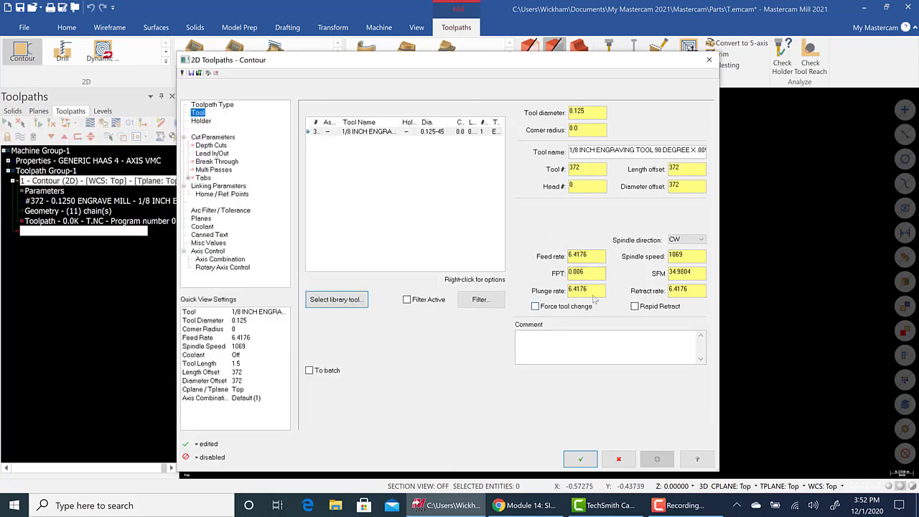
Set the contour's compensation type to Off and disable Lead In/Out.
click(212, 137)
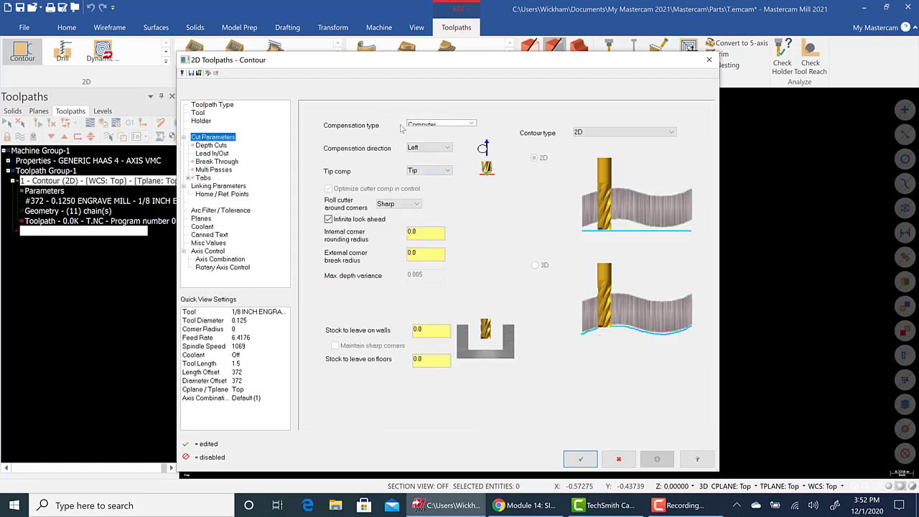
click(424, 126)
click(423, 148)
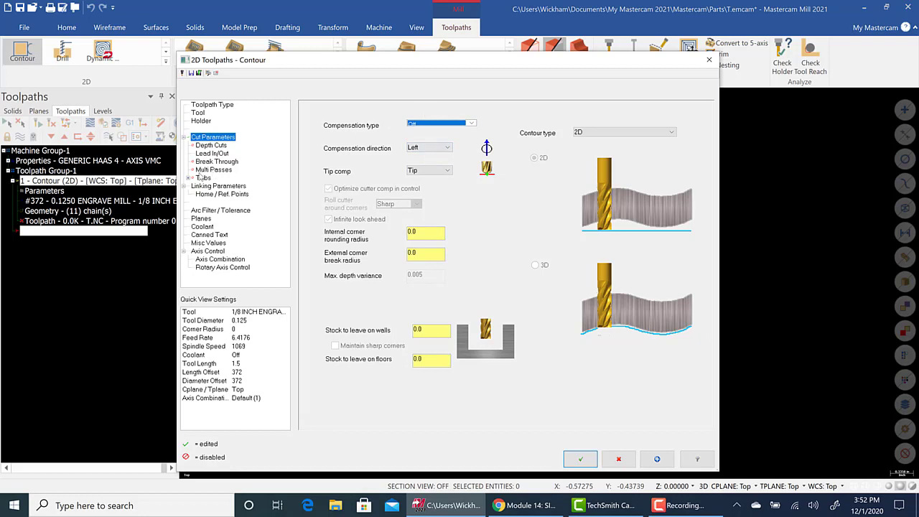
click(211, 154)
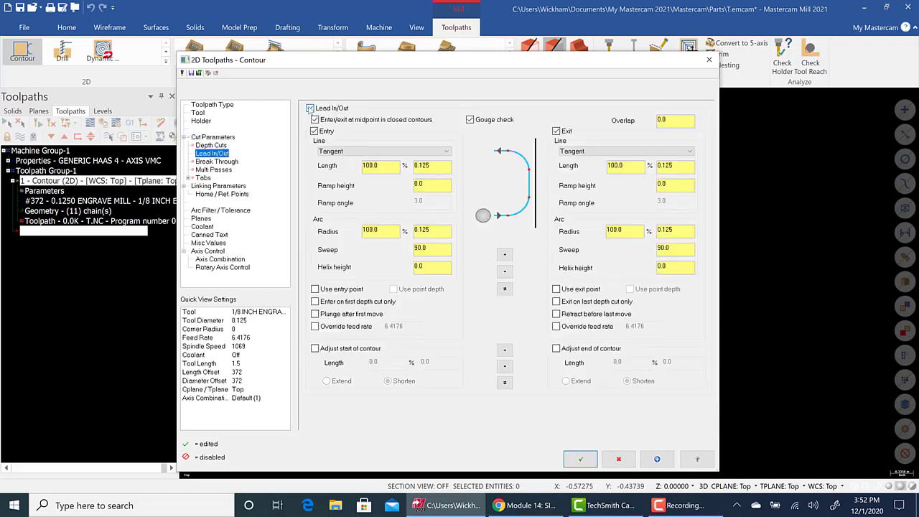
click(310, 108)
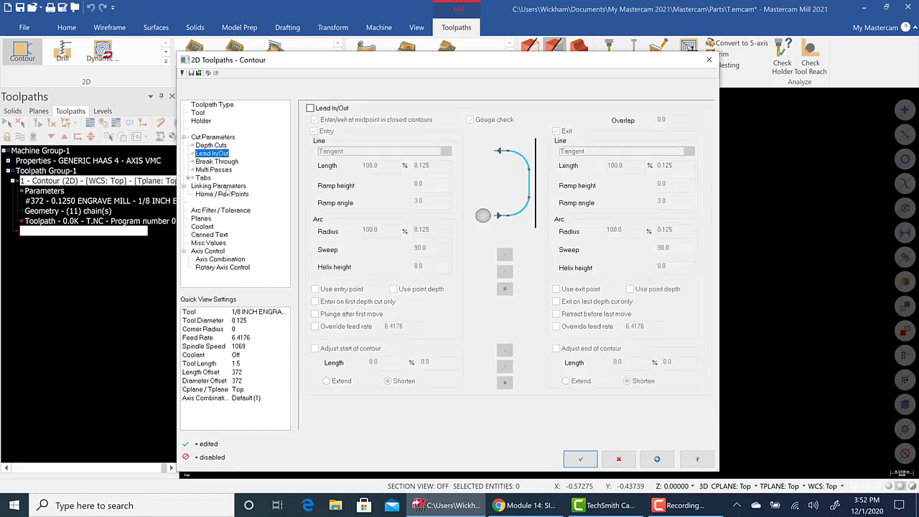
Enter a negative incremental cutting depth in the linking parameters and generate the contour toolpath.
click(223, 187)
double_click(544, 333)
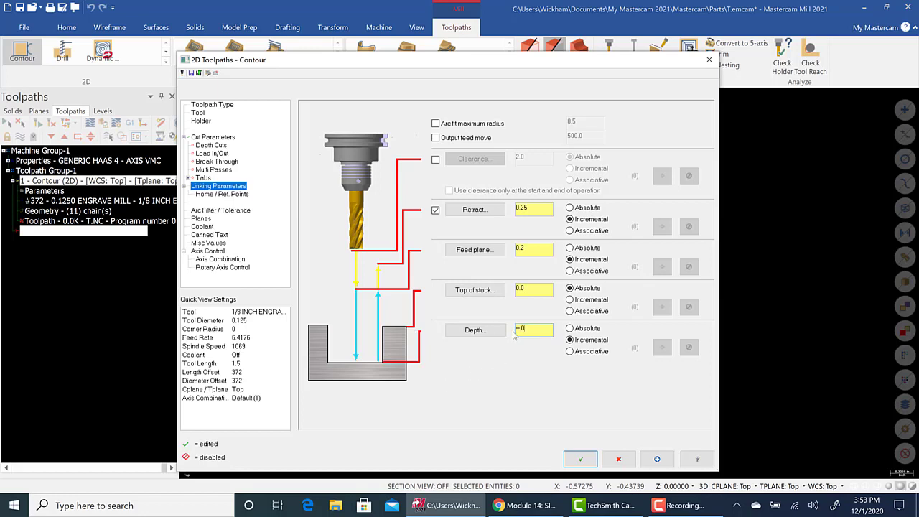
click(580, 458)
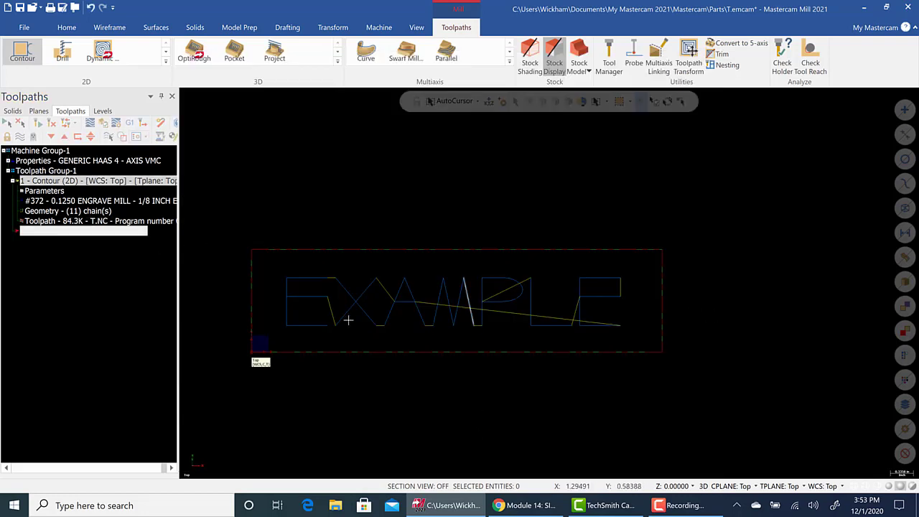
Inspect the letter toolpath in the isometric view and open it for verification in the simulator.
right_click(316, 176)
click(356, 281)
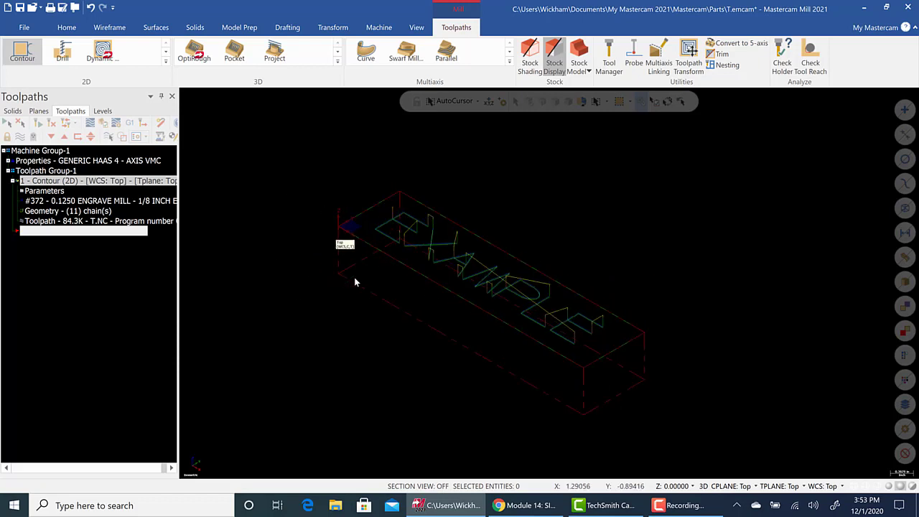
scroll(555, 229, up, 1)
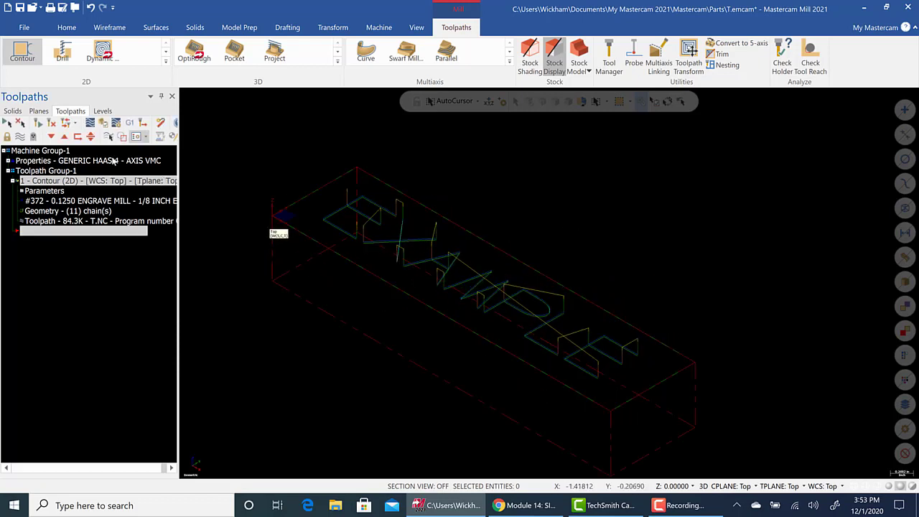
click(105, 123)
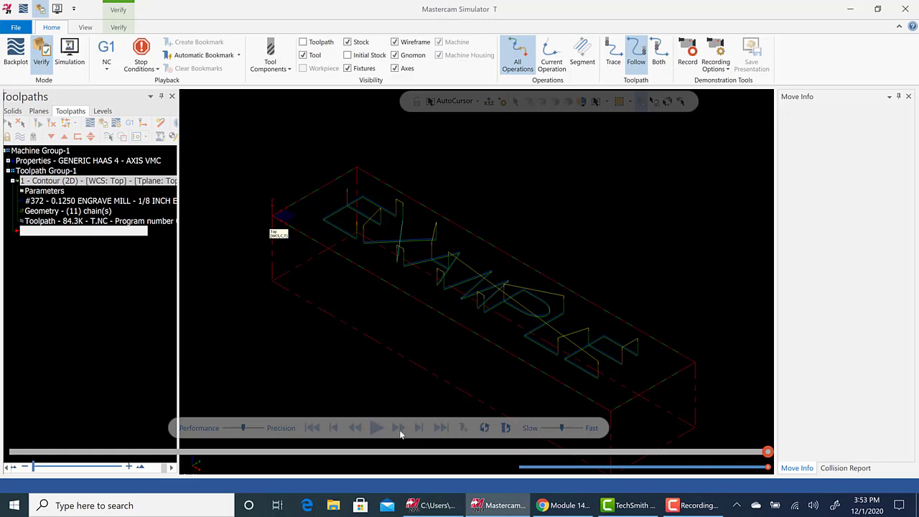
Run the Verify simulation of the contour toolpath and examine the lettering and tool from the front, top and isometric views.
click(378, 429)
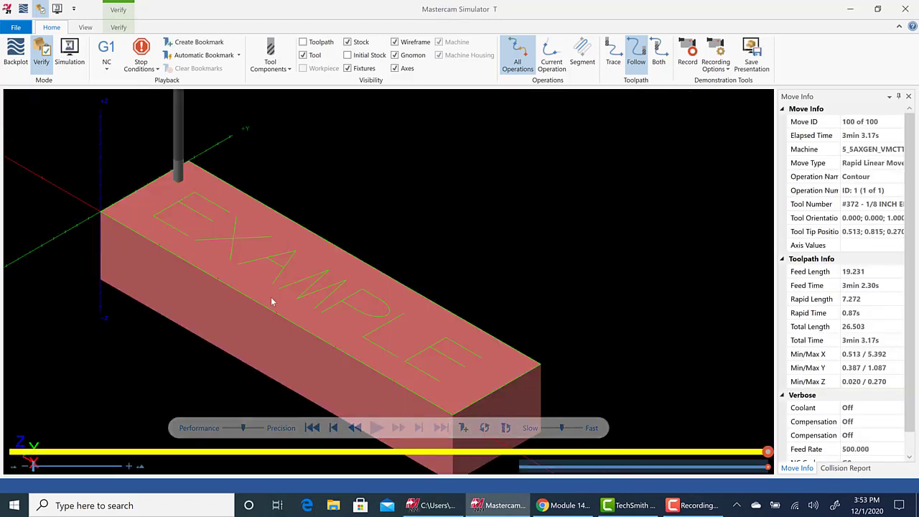
middle_drag(271, 297, 251, 206)
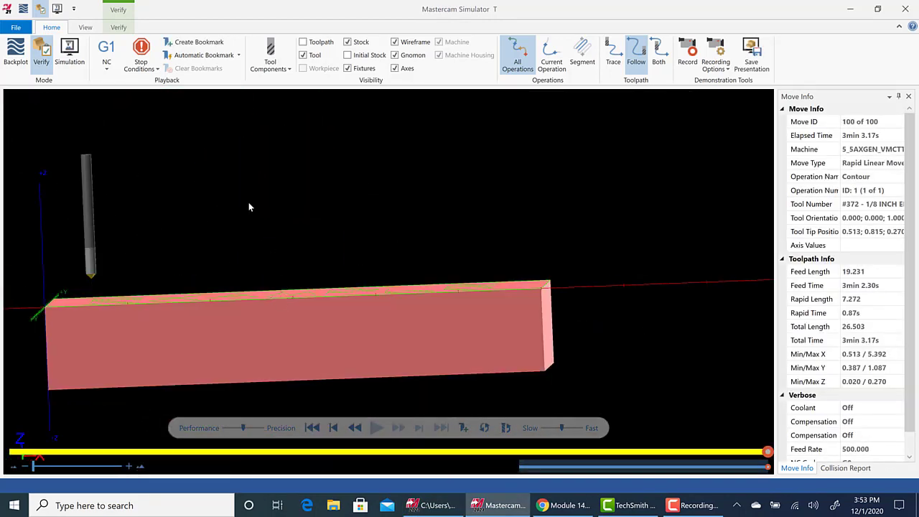
right_click(247, 205)
click(218, 268)
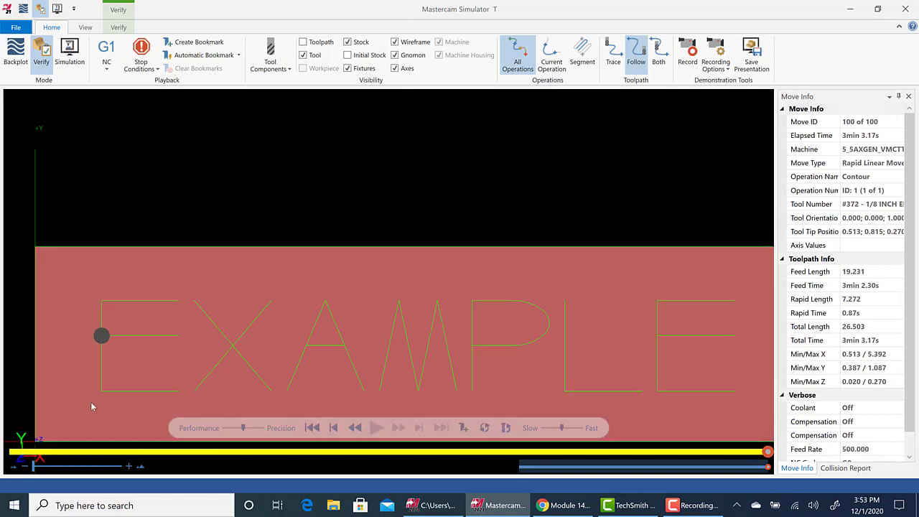
scroll(90, 401, up, 5)
scroll(125, 394, down, 5)
scroll(140, 400, up, 4)
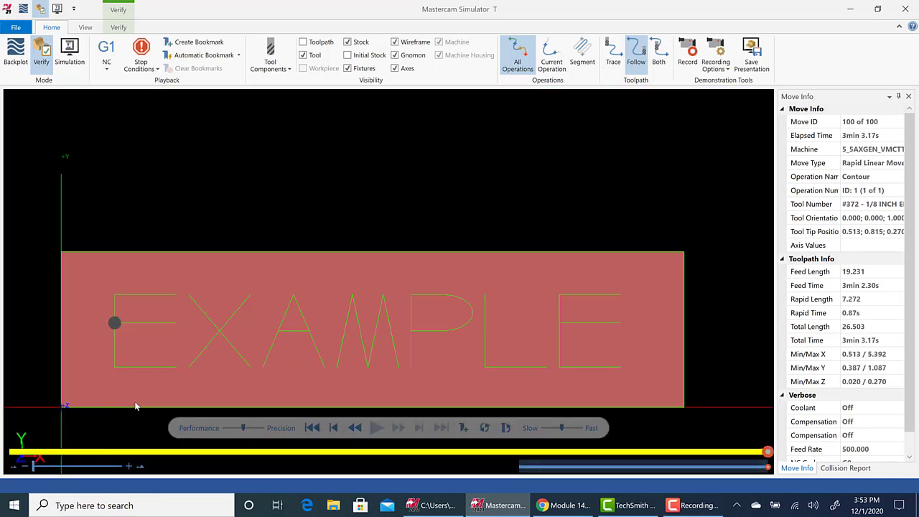
right_click(435, 128)
click(387, 232)
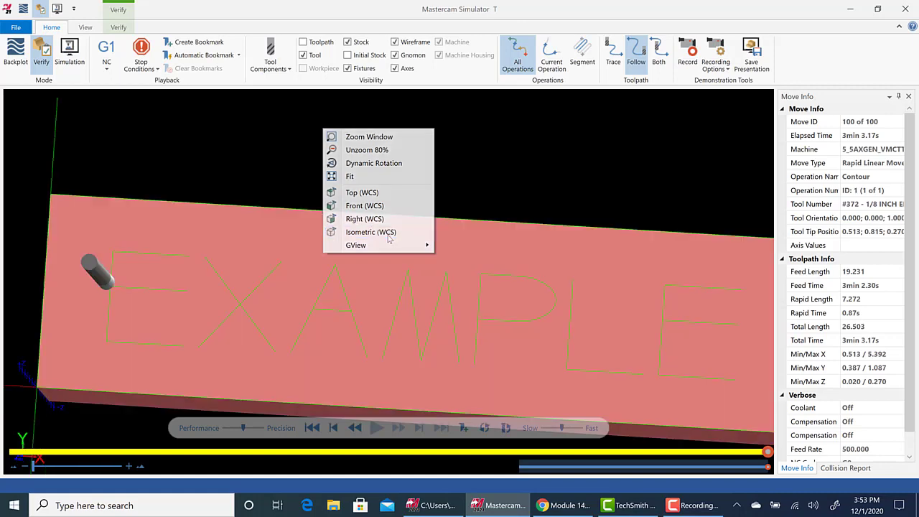
Close the simulation, set the contour's incremental depth to -0.02 in the linking parameters and regenerate the toolpath.
click(905, 9)
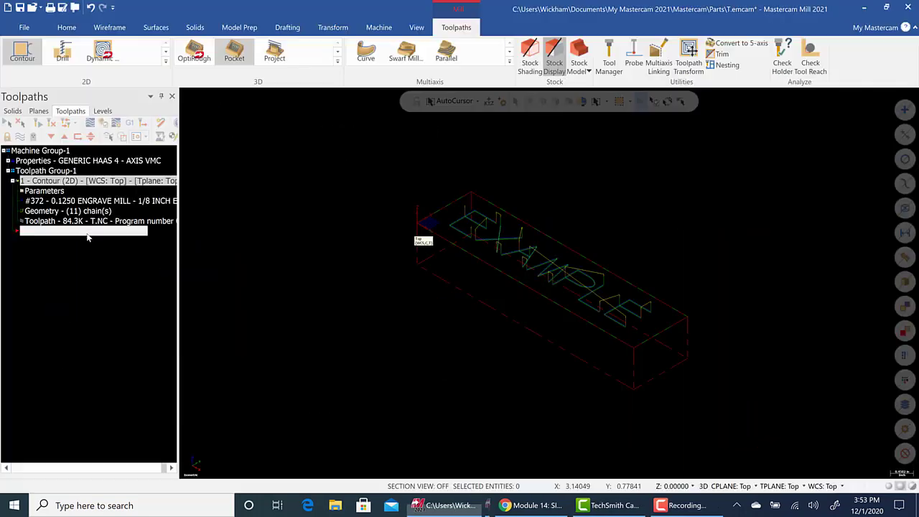
click(46, 193)
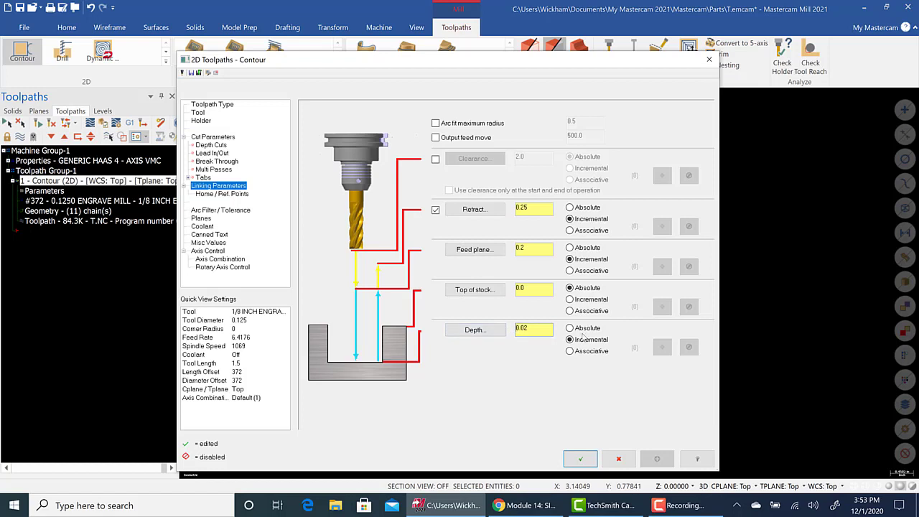
click(580, 458)
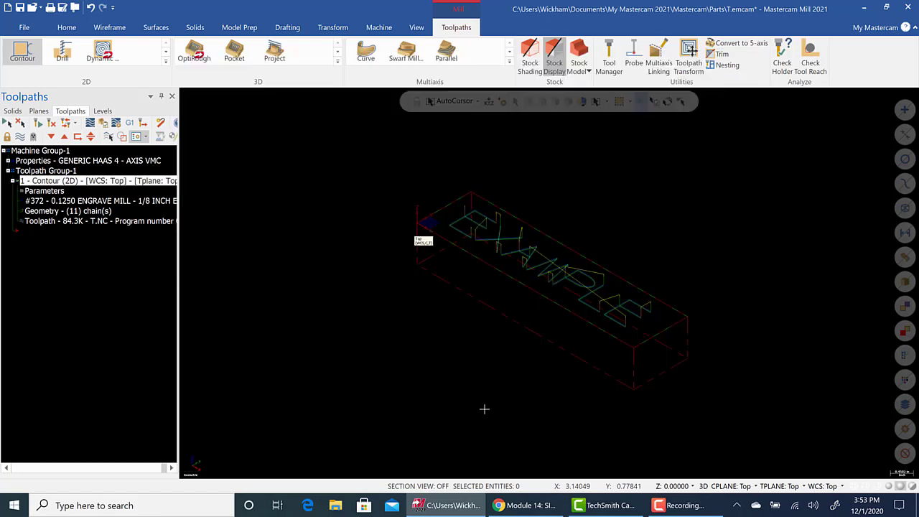
Run the Verify simulation of the corrected contour toolpath and show the stock from the top.
click(115, 124)
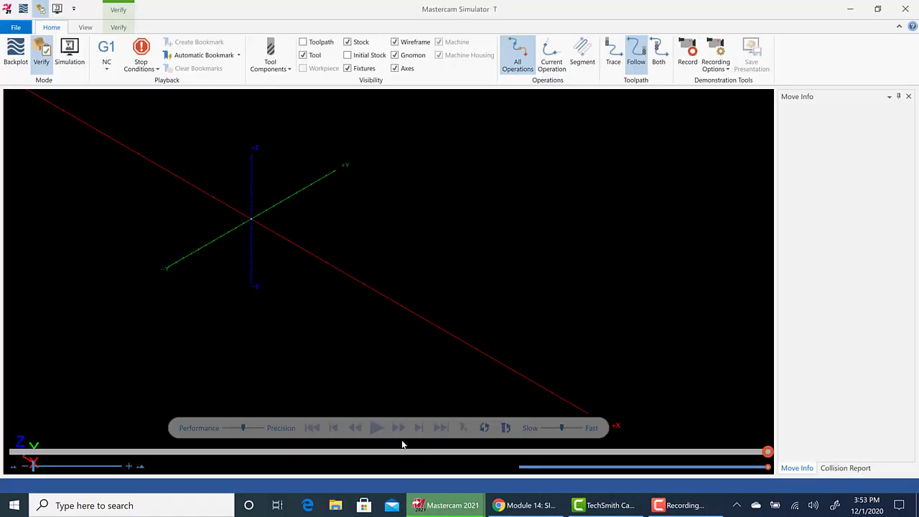
click(373, 428)
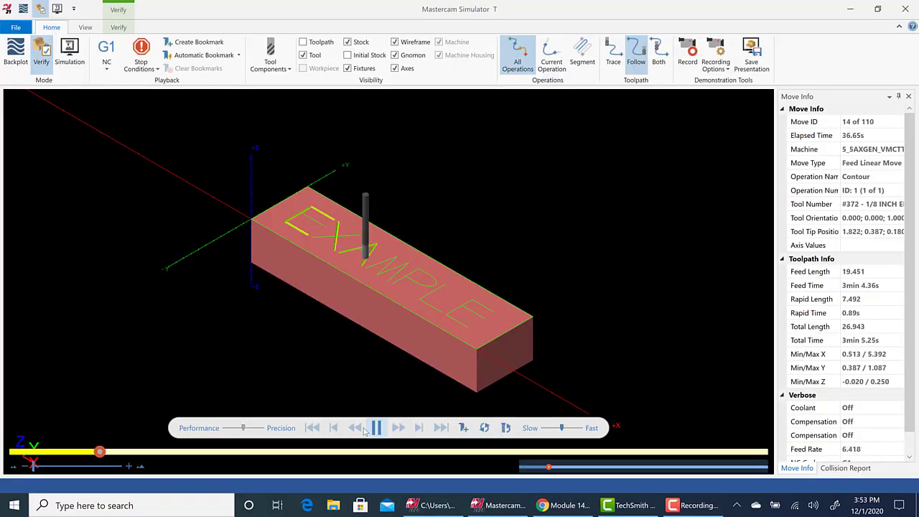
right_click(441, 177)
click(363, 242)
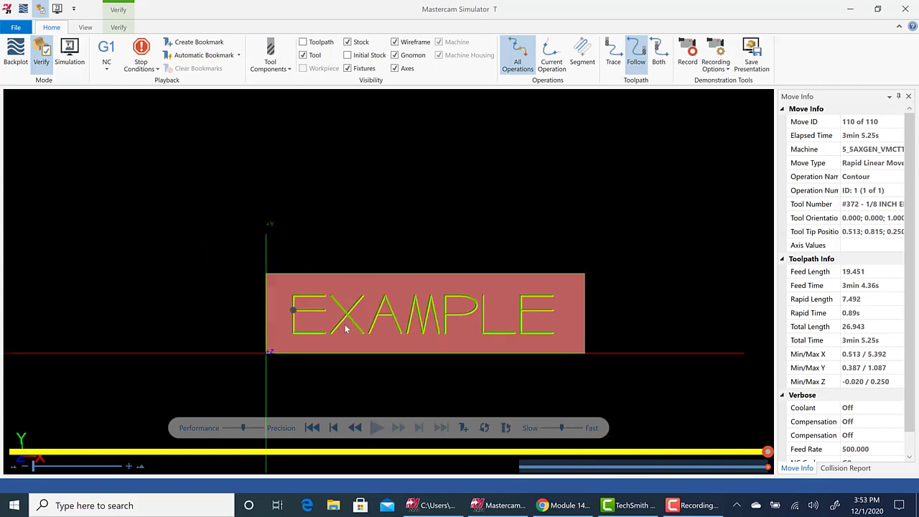
Examine the engraved EXAMPLE lettering on the simulated stock up close, at an angle and from the top.
scroll(345, 325, up, 7)
scroll(344, 325, down, 4)
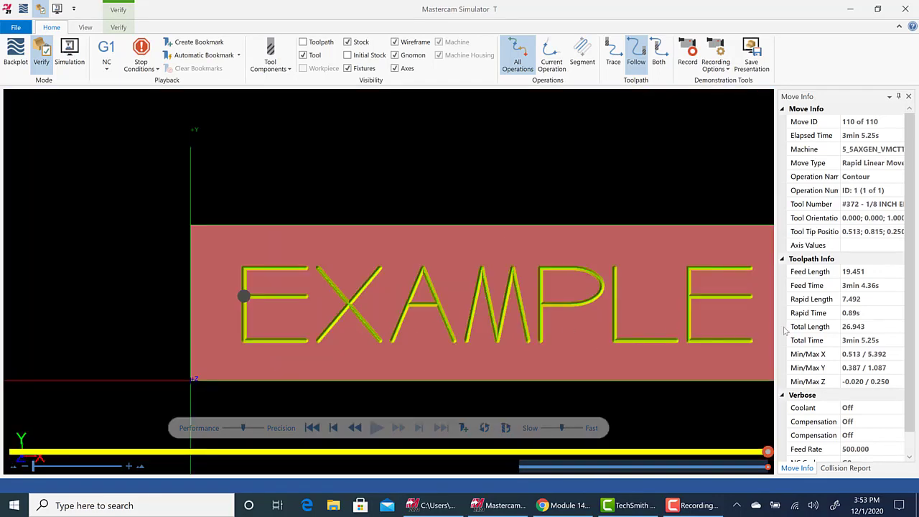
scroll(639, 287, down, 3)
scroll(694, 317, up, 2)
middle_drag(337, 325, 405, 238)
right_click(404, 235)
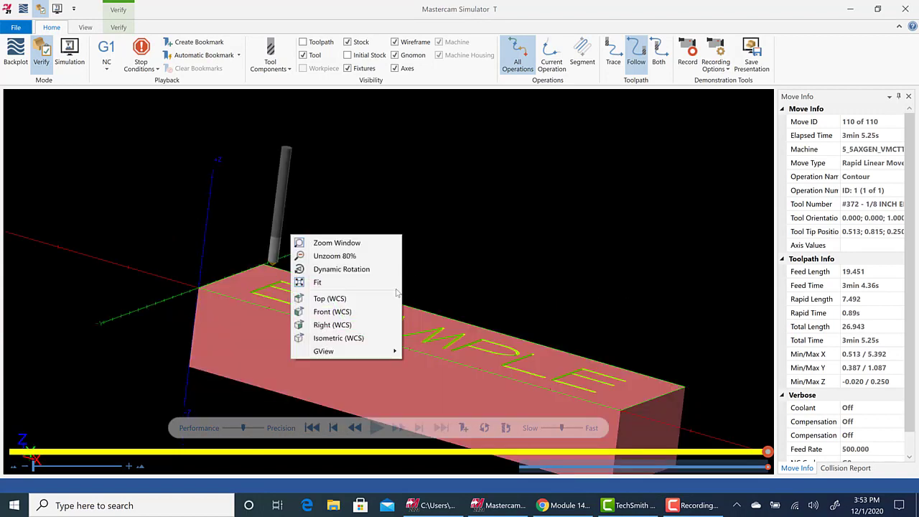
click(391, 298)
scroll(546, 358, up, 2)
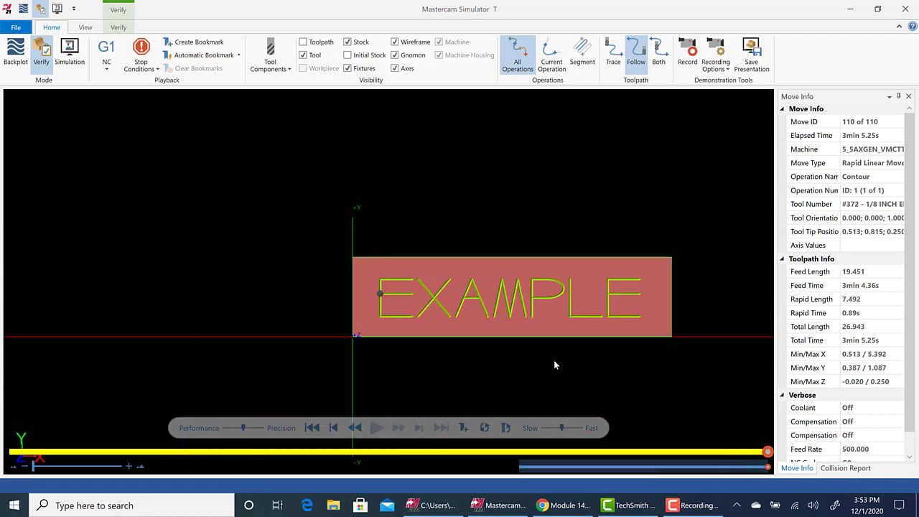
scroll(718, 314, up, 1)
scroll(720, 313, up, 2)
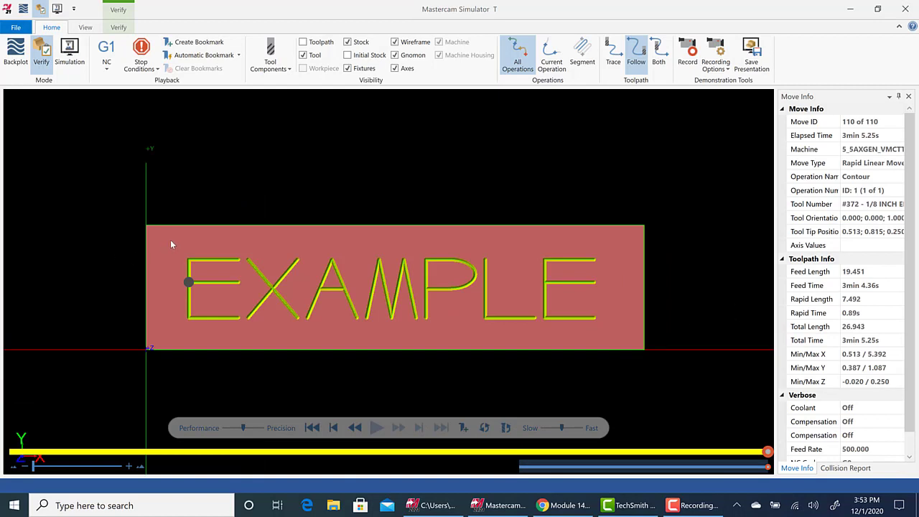
scroll(349, 392, down, 3)
scroll(348, 391, up, 3)
scroll(353, 378, down, 1)
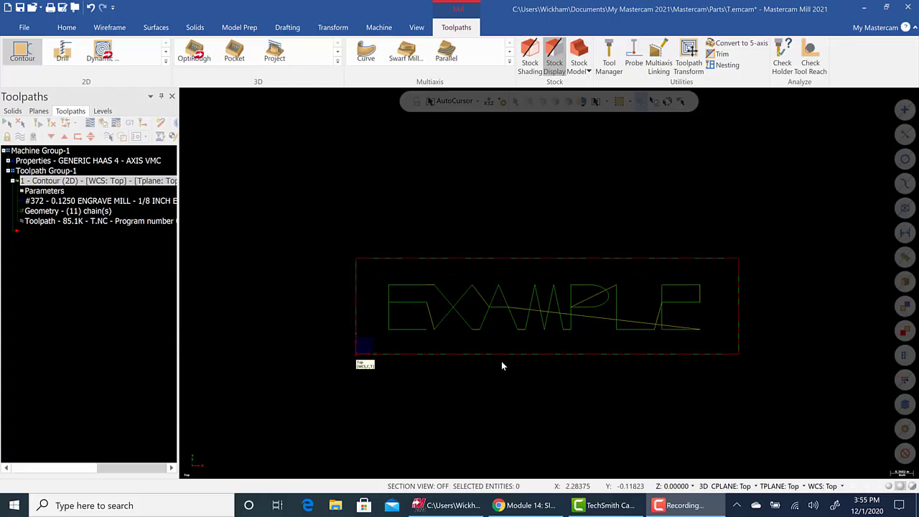
Delete the EXAMPLE lettering and the surrounding rectangle, including all entities referenced by the toolpath.
scroll(501, 361, down, 1)
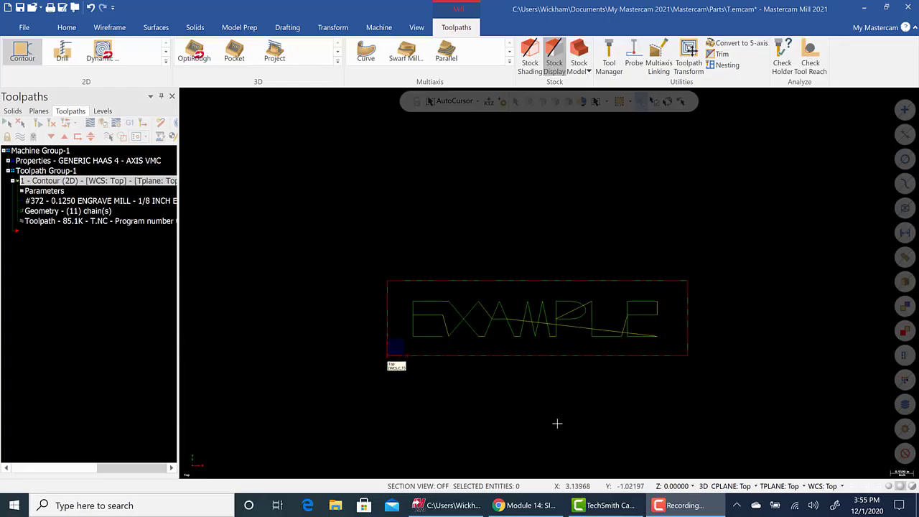
drag(355, 224, 704, 415)
key(Delete)
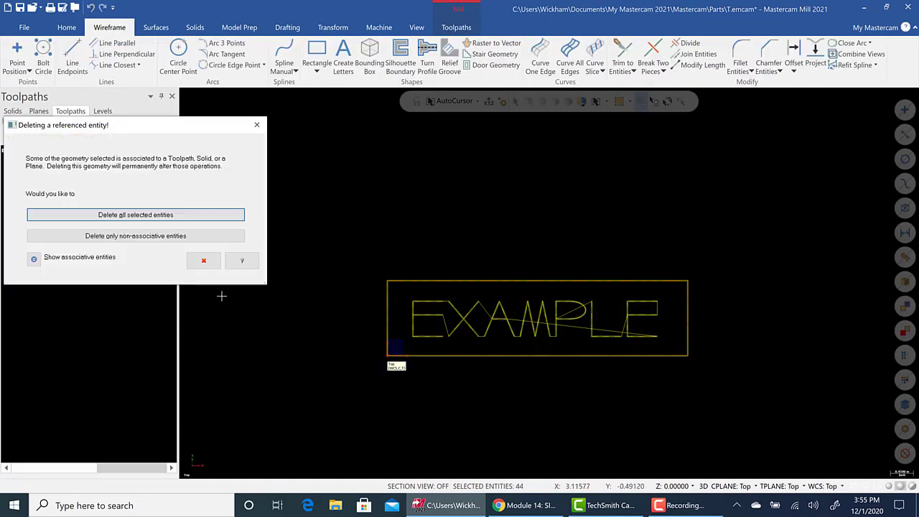
click(159, 214)
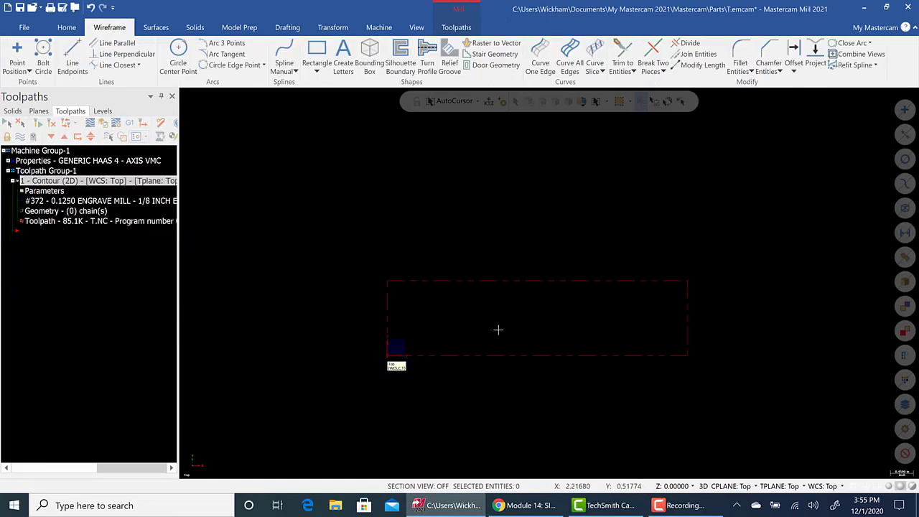
Load the HVCC LOGO image for Raster to Vector conversion, merged with the current geometry, using the minimum linear black/white threshold.
scroll(496, 328, down, 1)
scroll(797, 359, down, 2)
scroll(810, 369, up, 2)
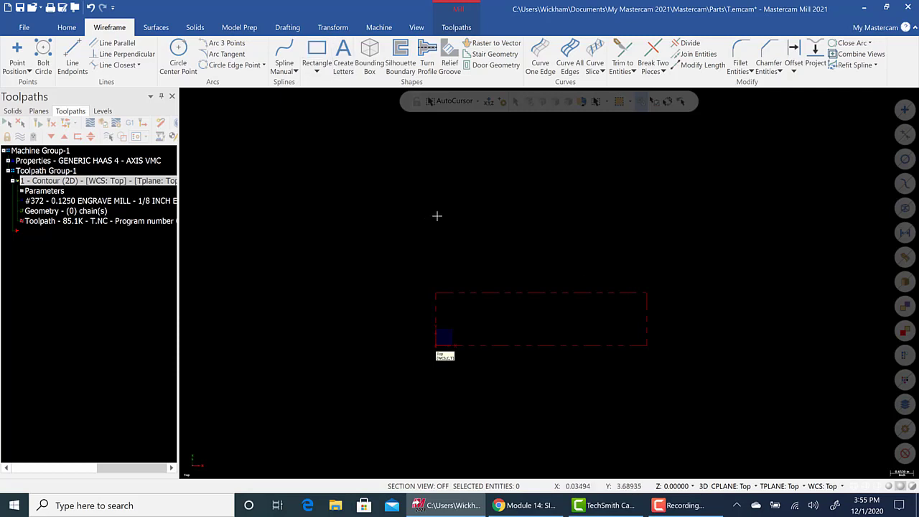
click(490, 45)
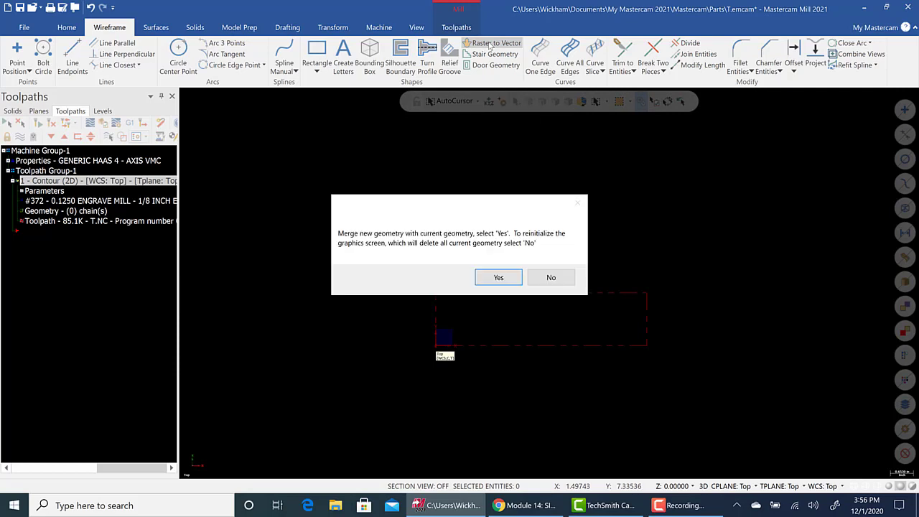
click(501, 278)
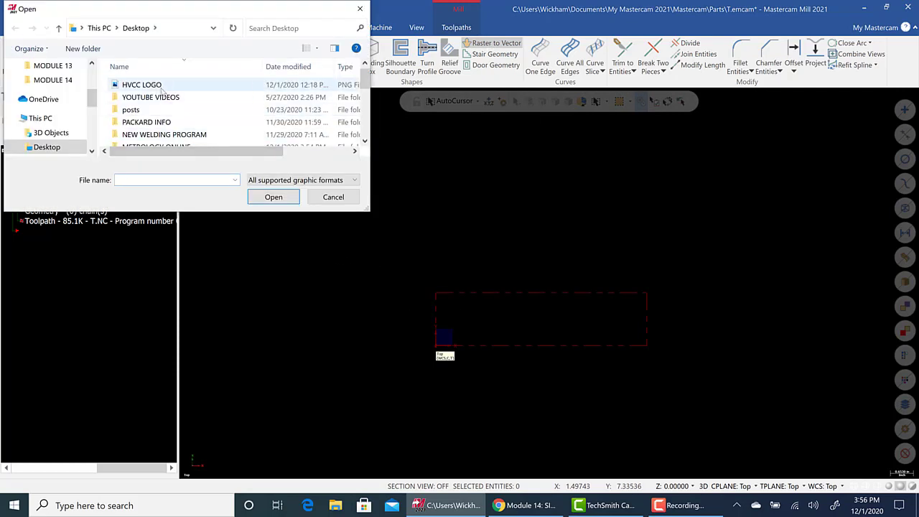
click(157, 88)
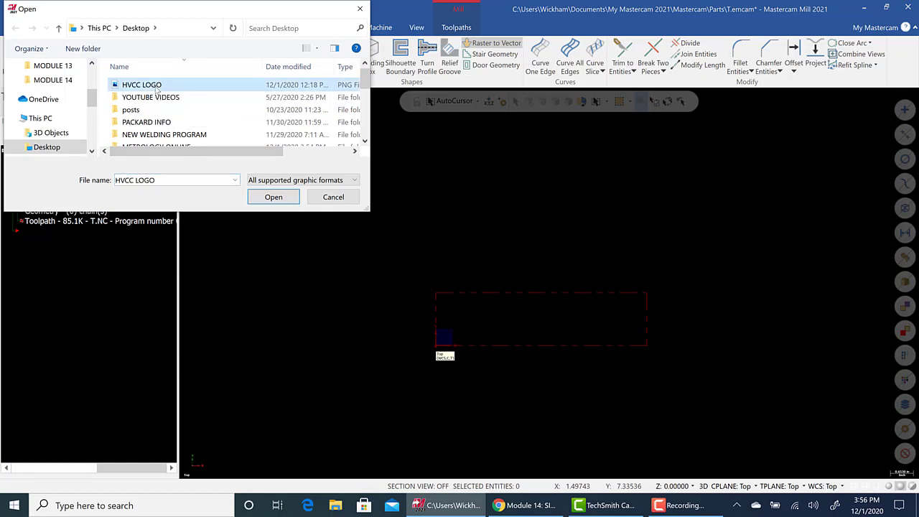
click(267, 197)
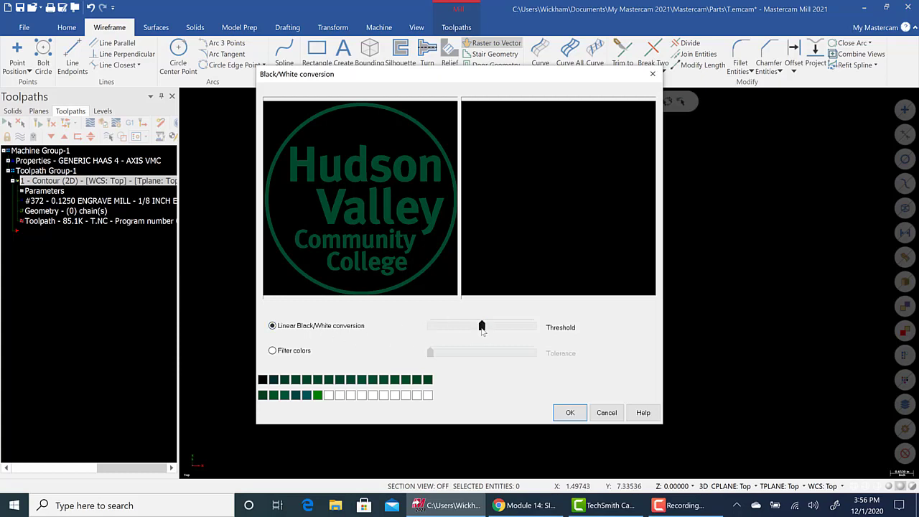
drag(482, 326, 402, 331)
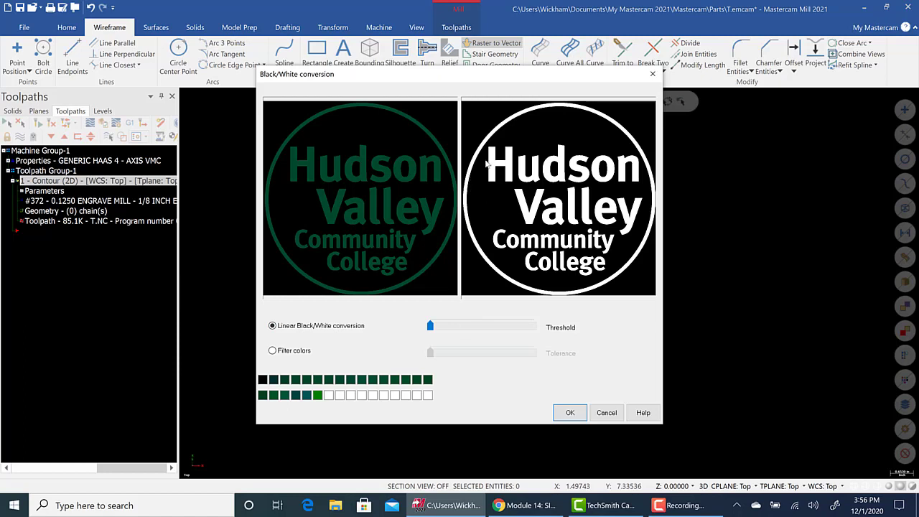
click(568, 411)
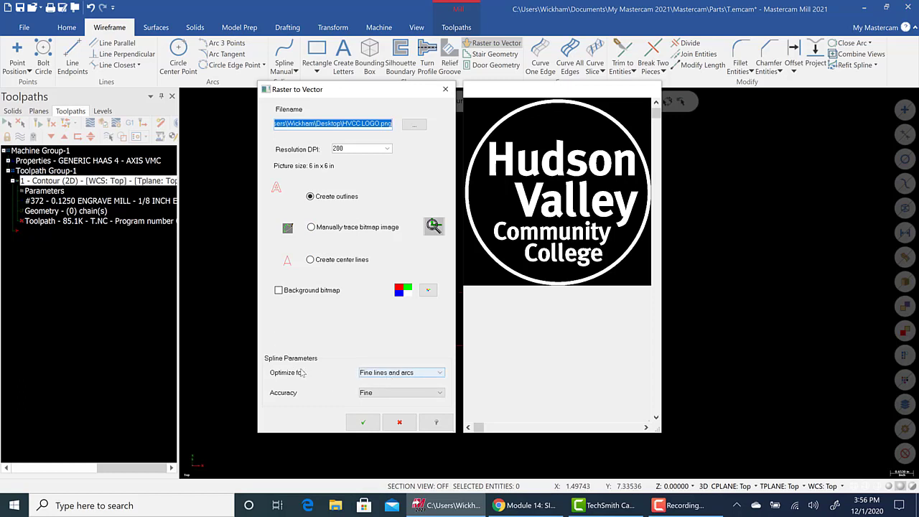
Convert the logo to outlines at 200 DPI, optimized for fine lines and arcs with Fine accuracy.
click(382, 372)
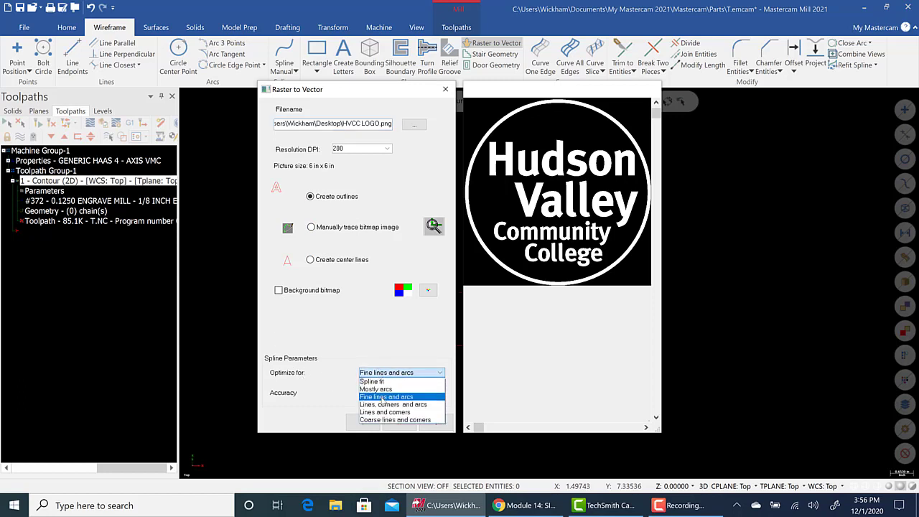
click(384, 397)
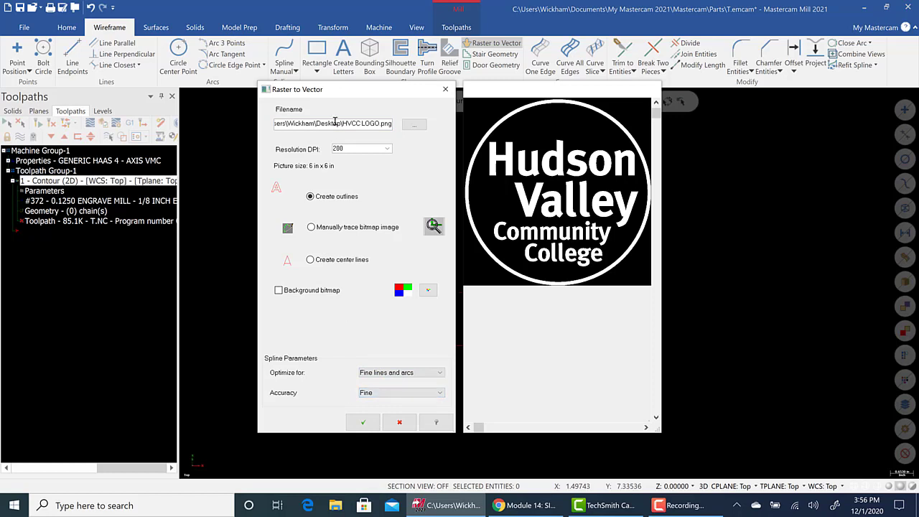
click(387, 148)
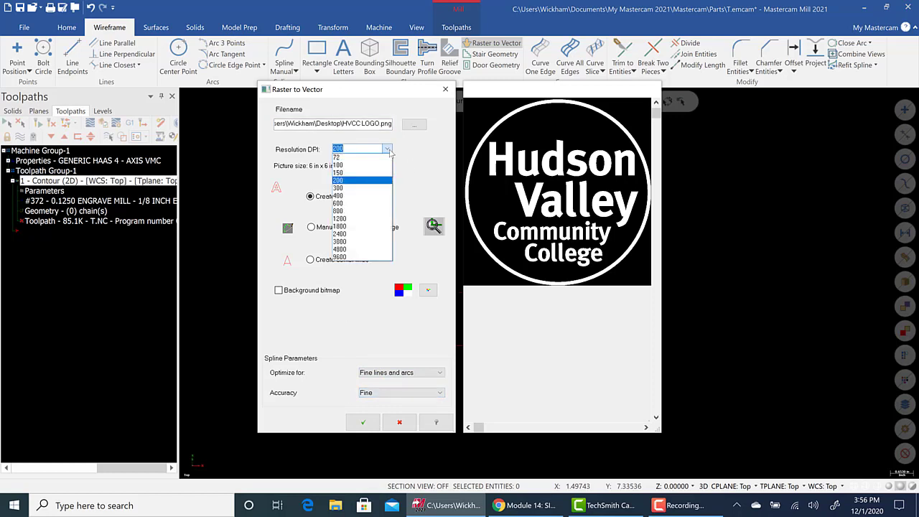
click(388, 149)
click(363, 422)
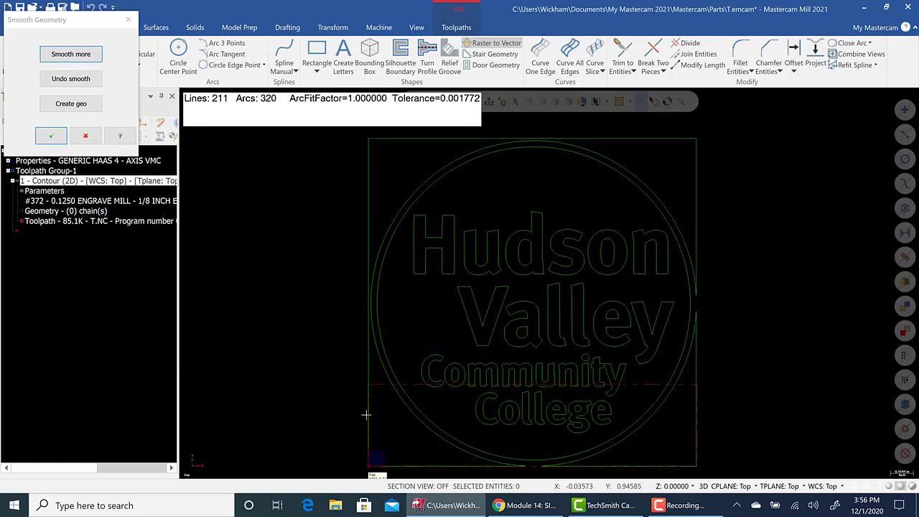
Inspect the edges of the converted logo outlines and smooth the geometry further.
scroll(366, 414, down, 1)
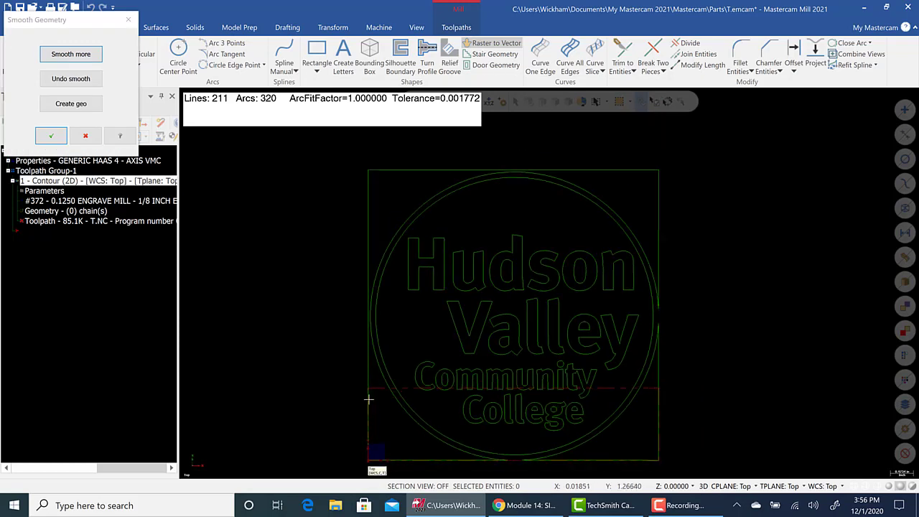
scroll(368, 399, down, 1)
scroll(370, 343, up, 1)
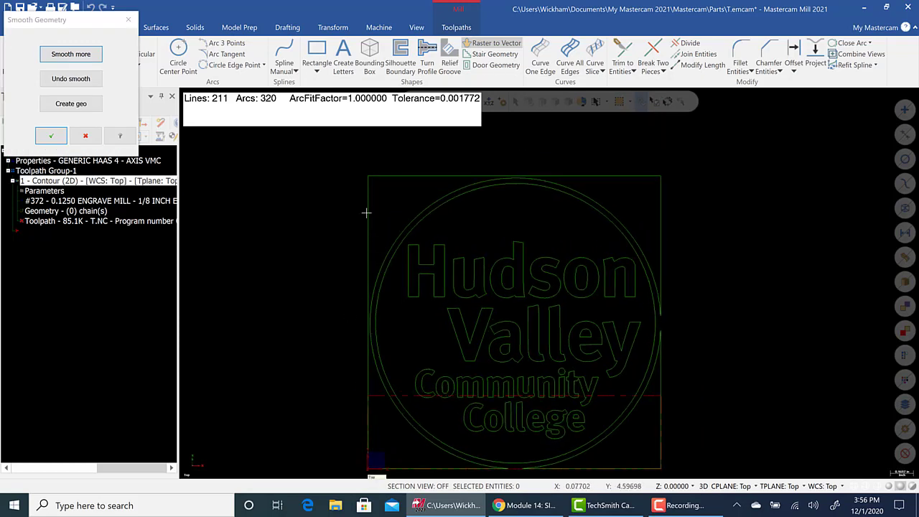
scroll(689, 359, up, 2)
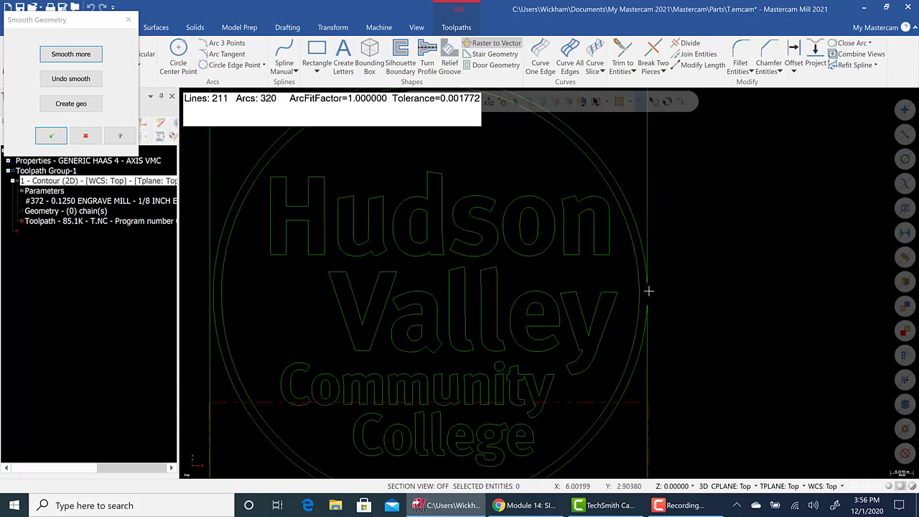
scroll(648, 327, down, 2)
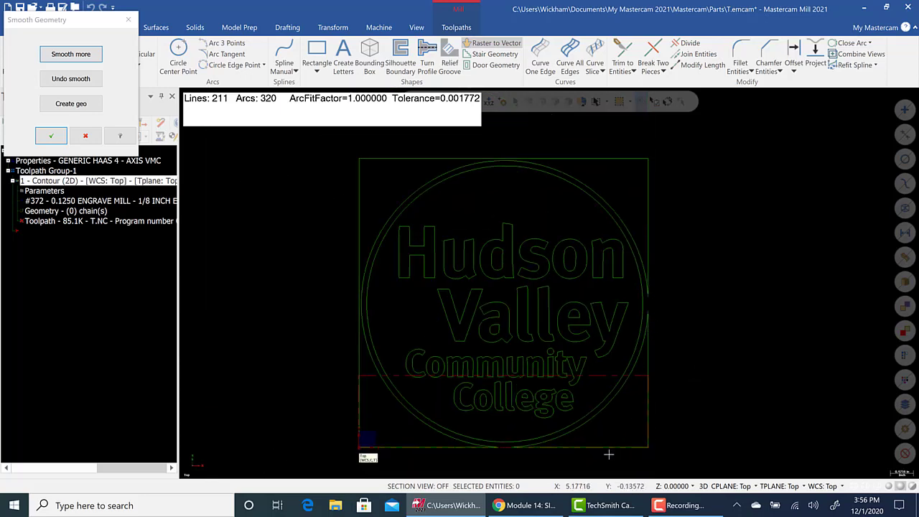
scroll(609, 452, up, 2)
scroll(521, 453, down, 2)
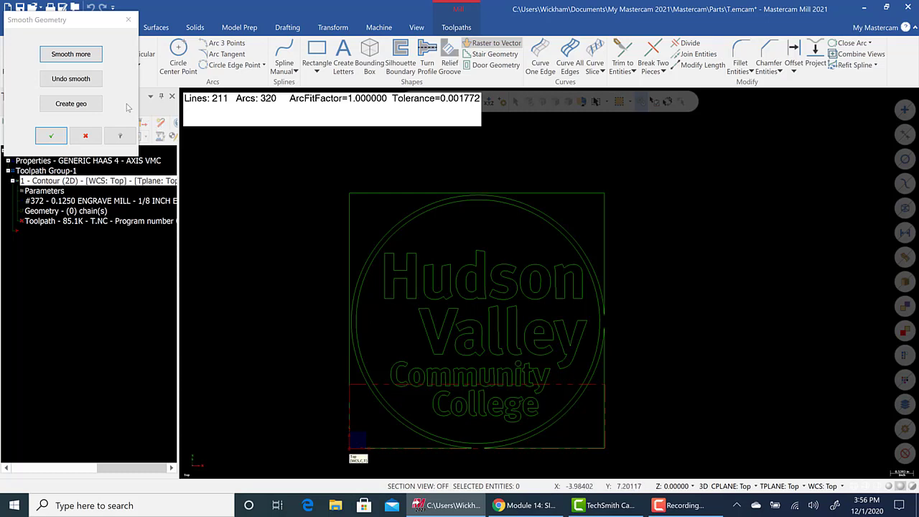
click(87, 54)
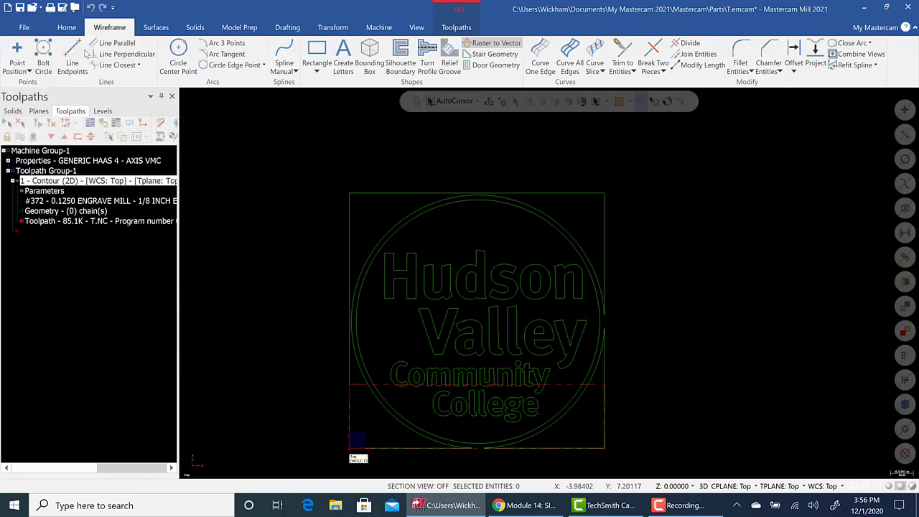
drag(449, 257, 484, 257)
click(451, 294)
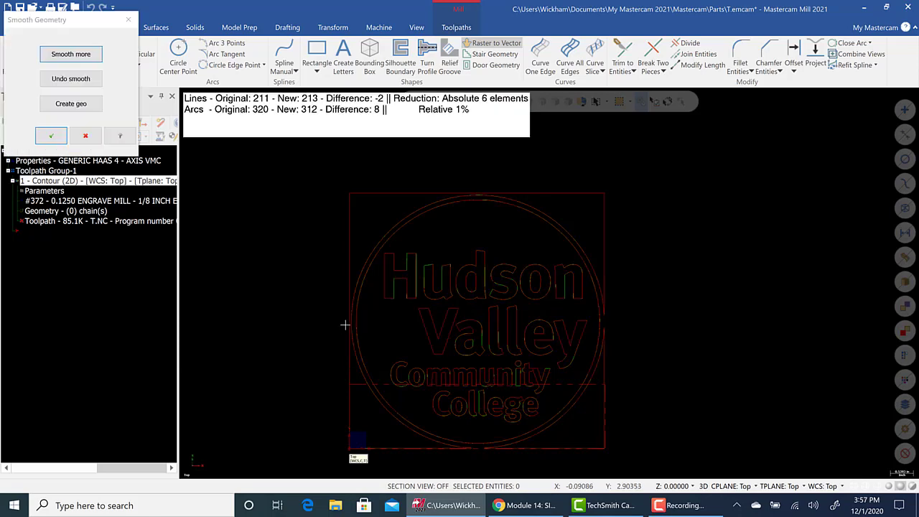
Check the smoothed logo outlines and create the wireframe geometry from them.
scroll(467, 374, up, 3)
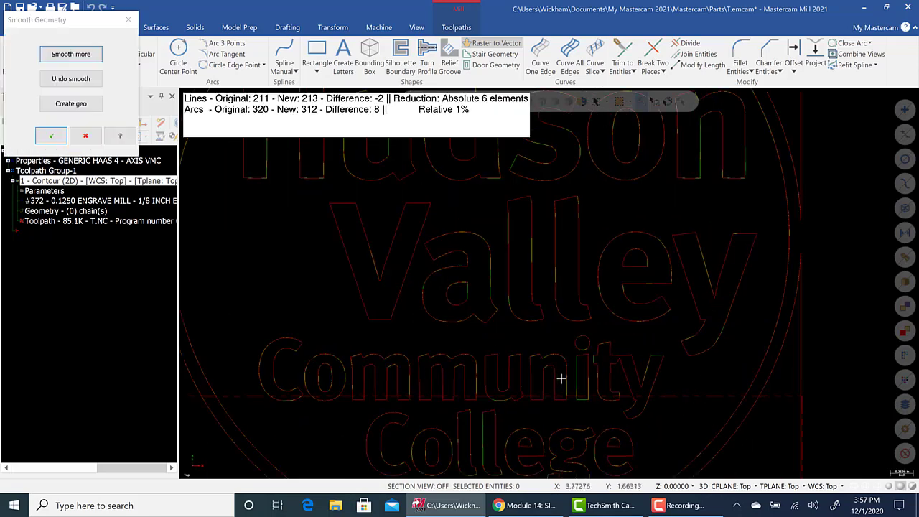
scroll(562, 378, down, 2)
scroll(573, 287, down, 2)
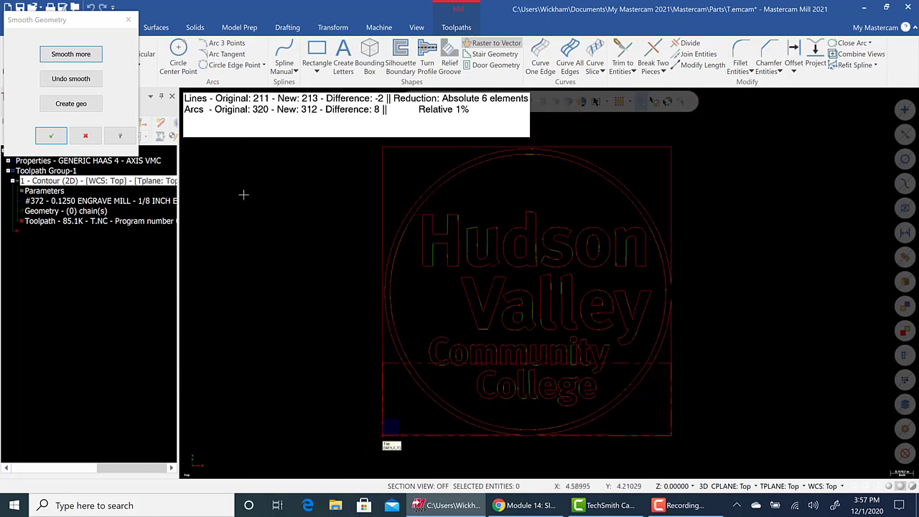
click(72, 104)
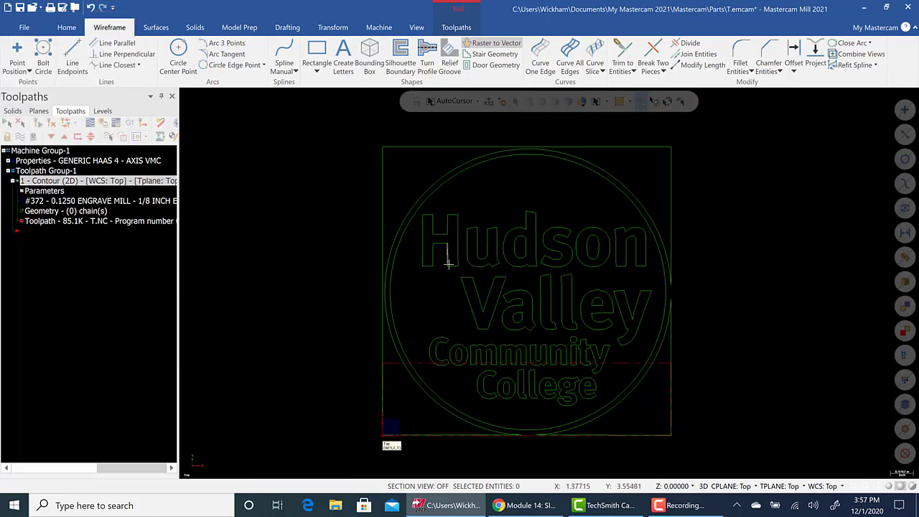